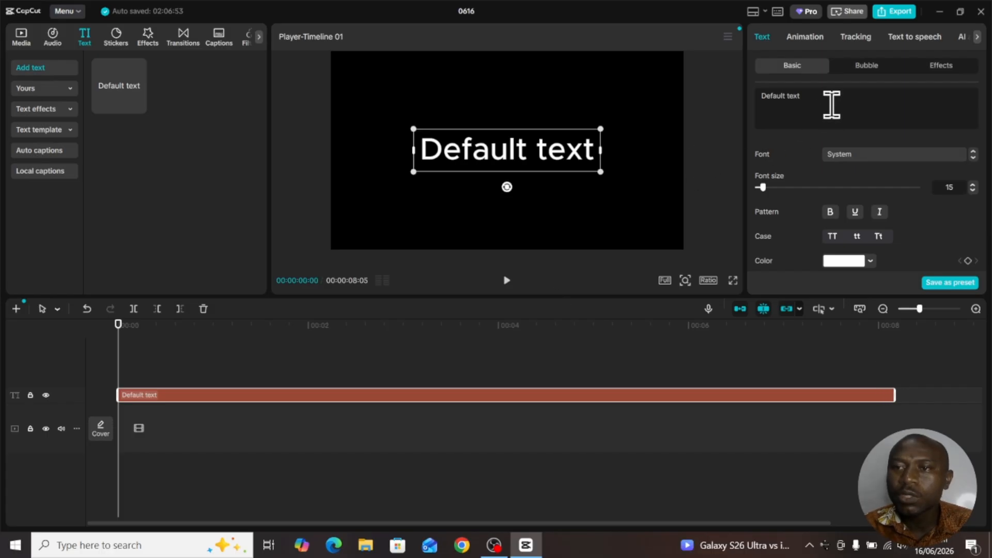
- Replace the default text with REFLECTION and set its font to Impact
{"action": "left_click_drag", "start_coordinate": [820, 98], "coordinate": [750, 97]}
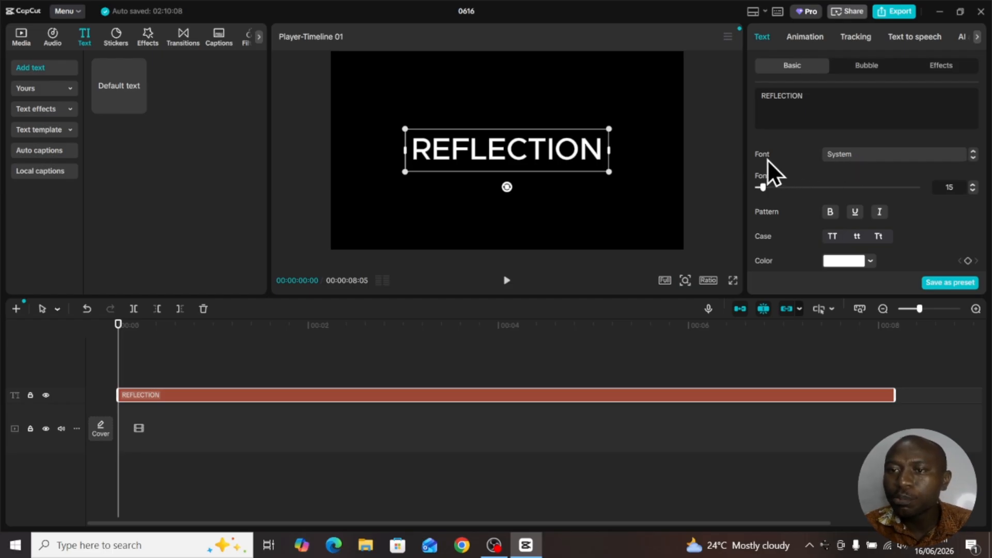
{"action": "left_click", "coordinate": [855, 155]}
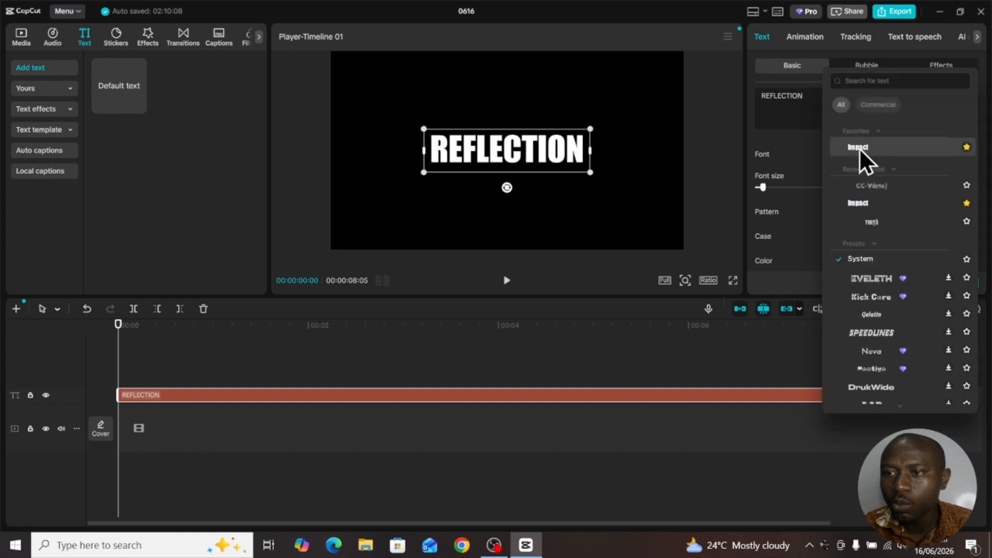
{"action": "left_click", "coordinate": [868, 148]}
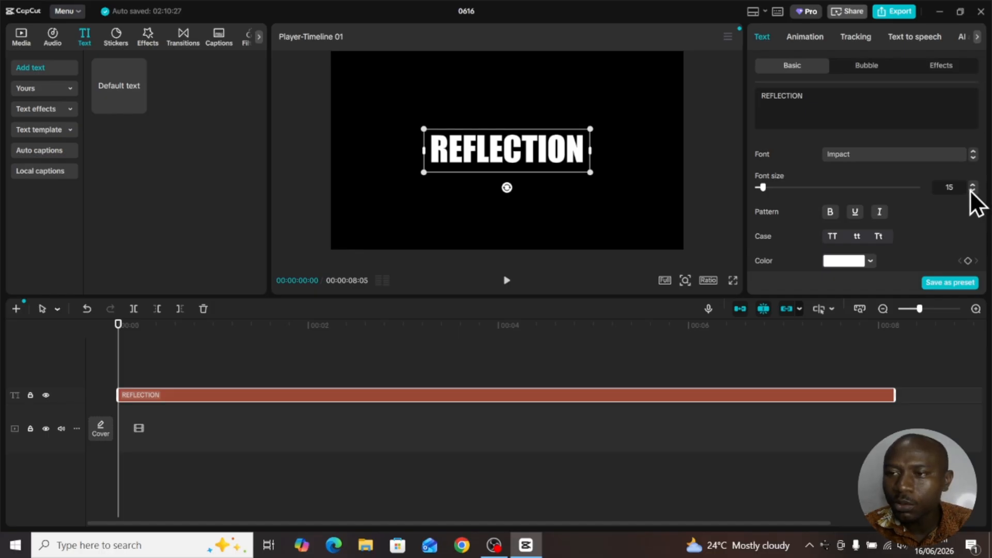
- Increase the REFLECTION text's character spacing to 11
{"action": "scroll", "coordinate": [960, 189], "scroll_direction": "down", "scroll_amount": 2}
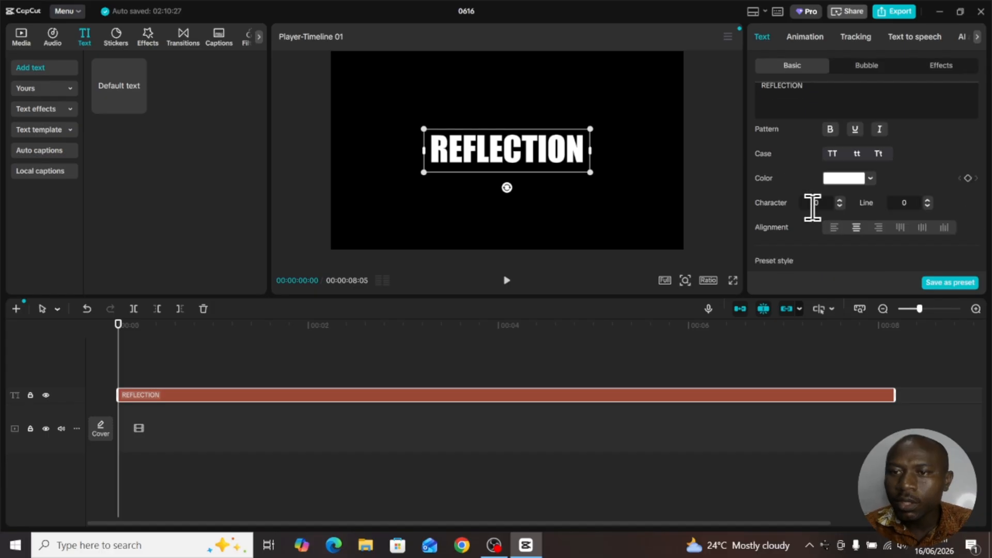
{"action": "left_click", "coordinate": [841, 203]}
{"action": "left_click", "coordinate": [841, 203]}
{"action": "left_click", "coordinate": [841, 203]}
{"action": "left_click", "coordinate": [841, 203]}
{"action": "left_click", "coordinate": [842, 203]}
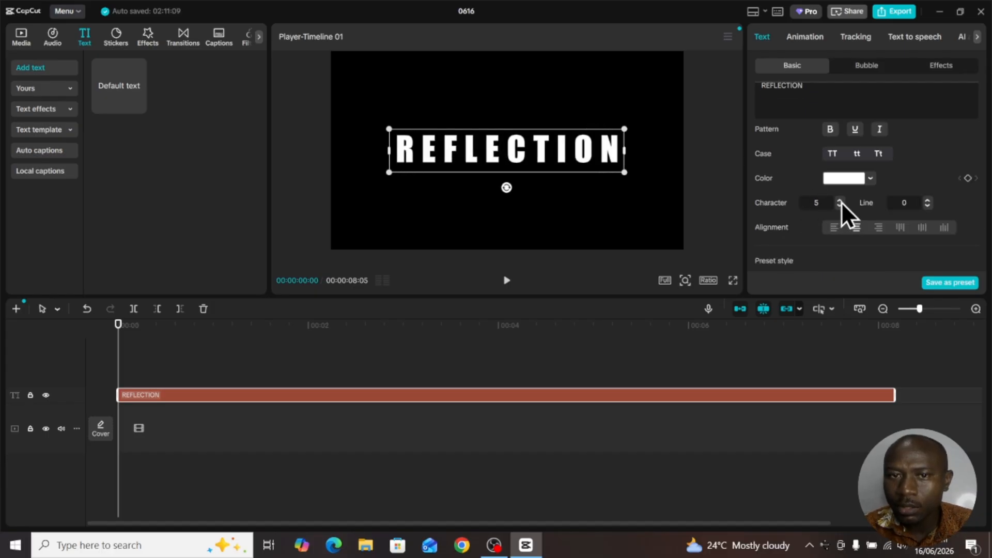
{"action": "left_click", "coordinate": [841, 202]}
{"action": "left_click", "coordinate": [842, 202]}
{"action": "left_click", "coordinate": [841, 203]}
{"action": "left_click", "coordinate": [842, 202]}
{"action": "left_click", "coordinate": [841, 203]}
{"action": "left_click", "coordinate": [841, 203]}
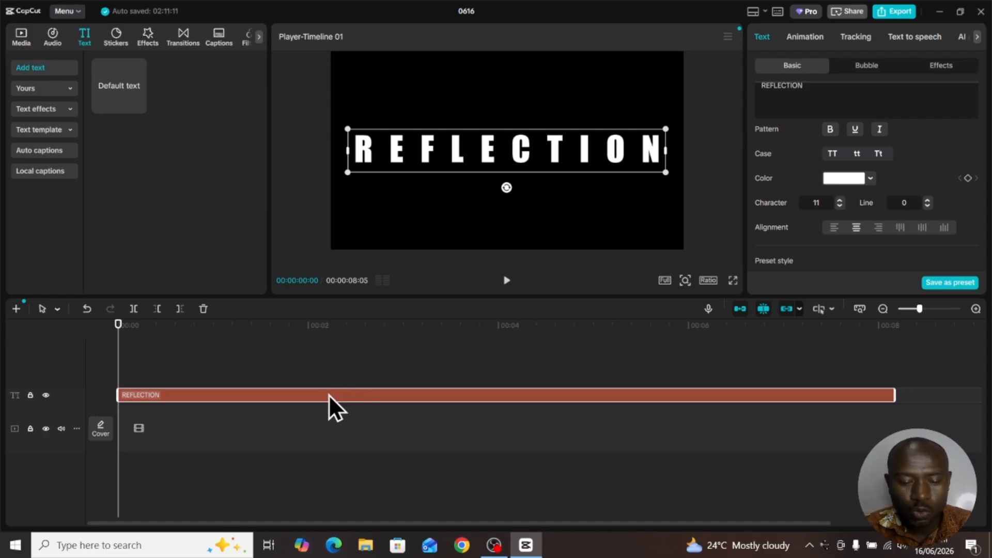
- Duplicate the REFLECTION text clip onto a track directly above the original, aligned to the same start
{"action": "key", "text": "ctrl+c"}
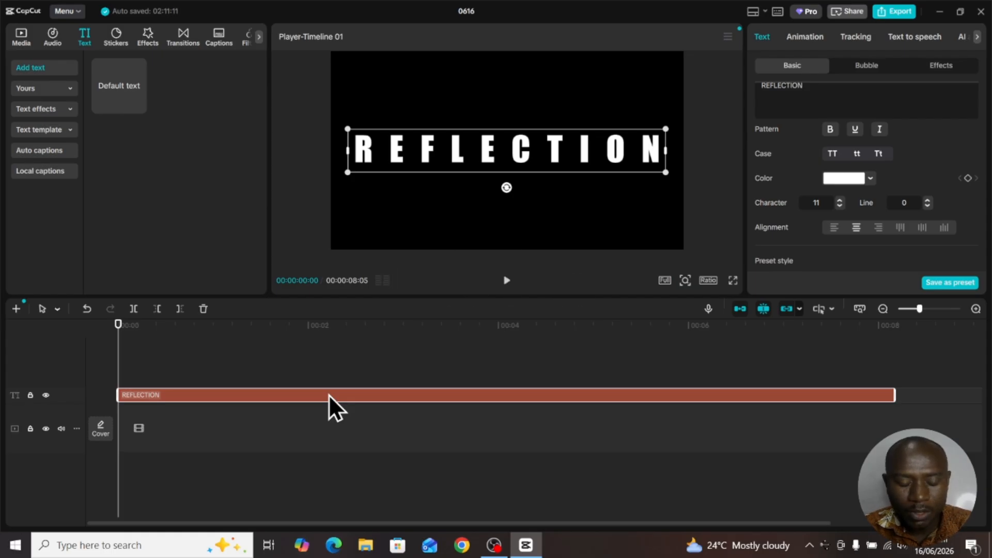
{"action": "key", "text": "ctrl+v"}
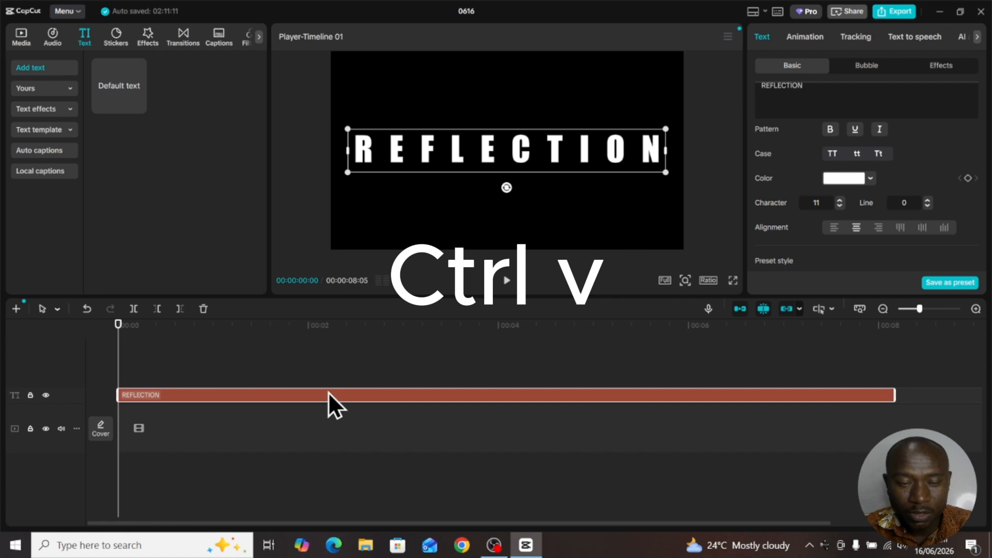
{"action": "left_click_drag", "start_coordinate": [327, 393], "coordinate": [330, 374]}
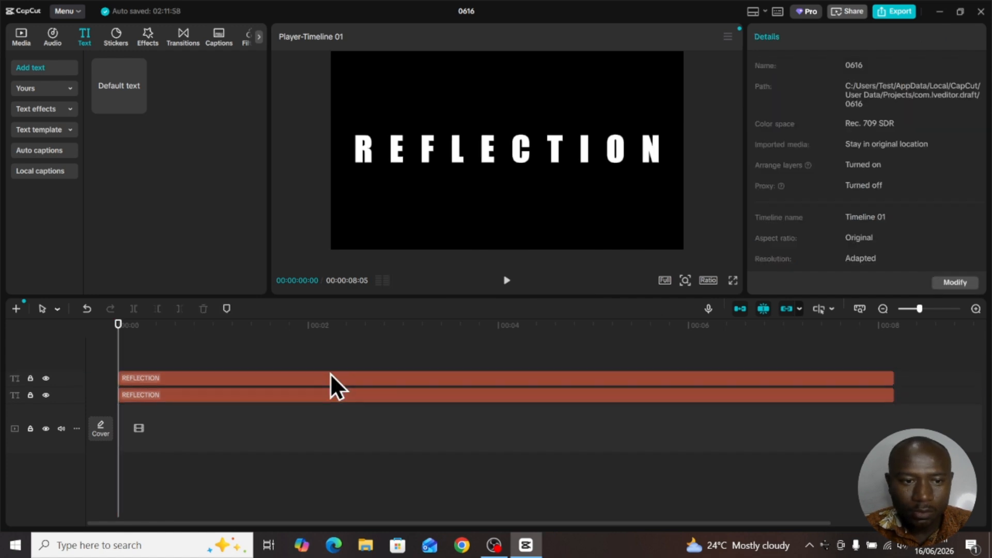
{"action": "left_click", "coordinate": [332, 386]}
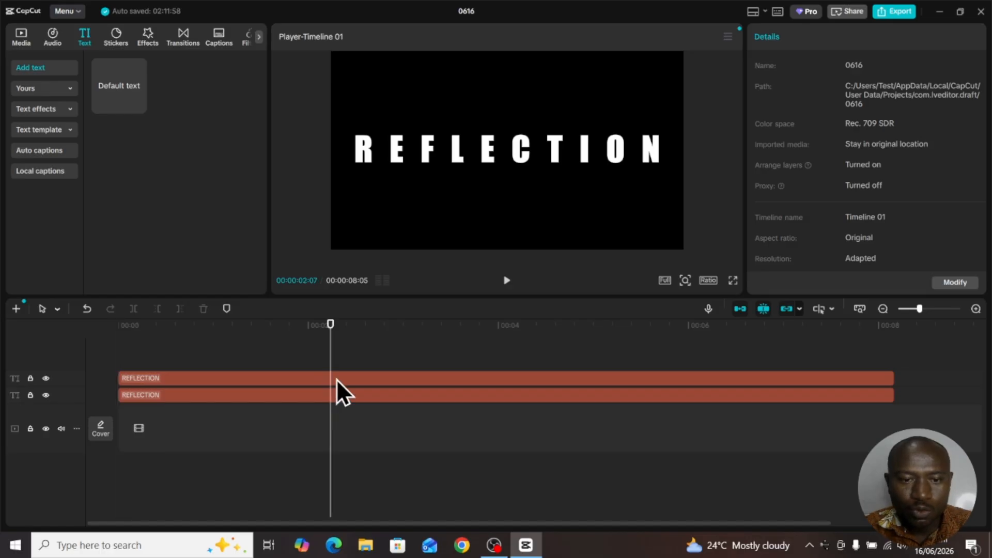
{"action": "left_click", "coordinate": [330, 391]}
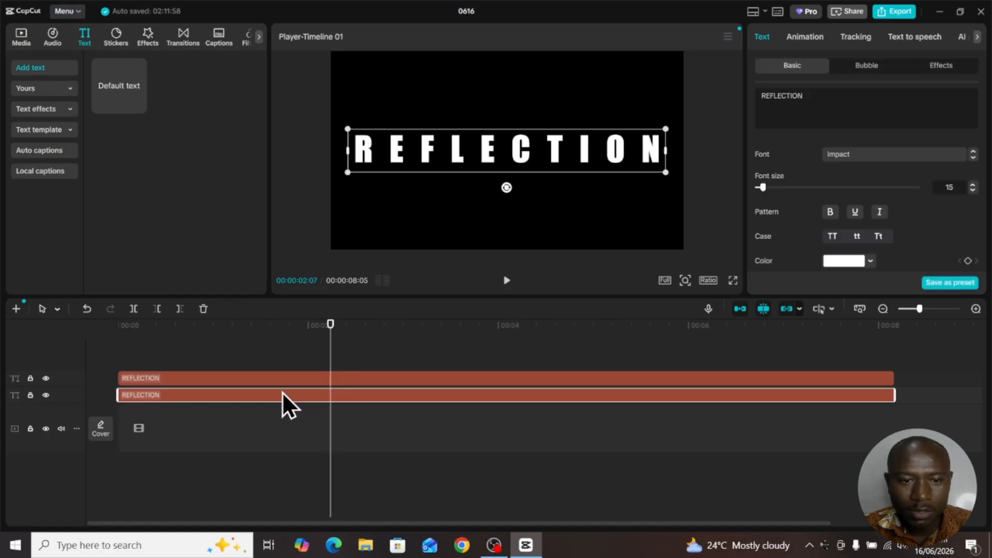
{"action": "left_click", "coordinate": [217, 376]}
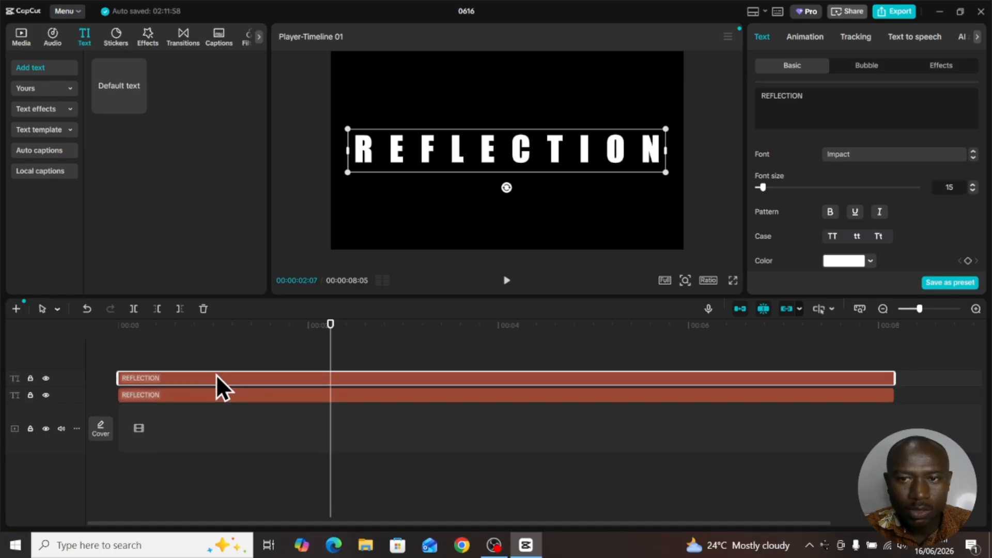
{"action": "key", "text": "Home"}
{"action": "left_click", "coordinate": [213, 396]}
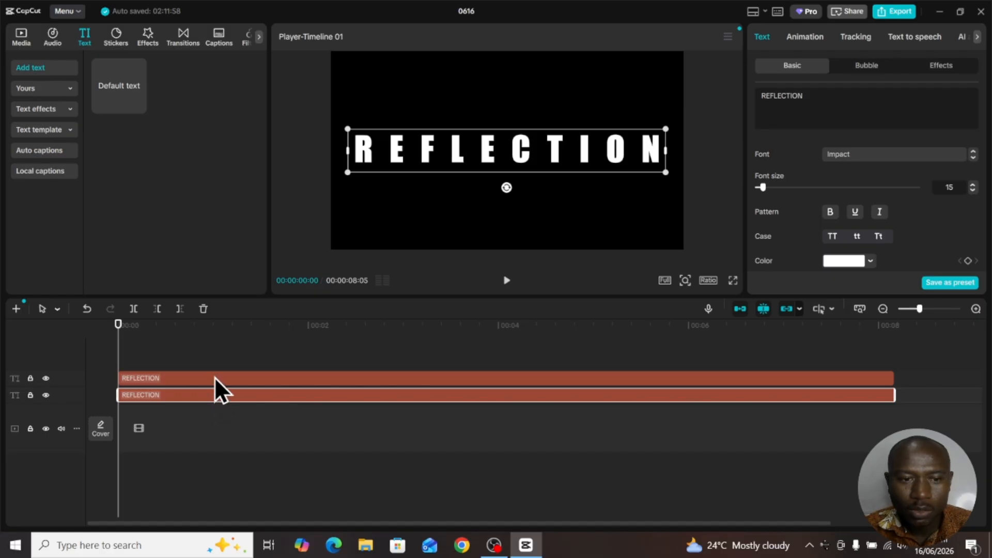
{"action": "left_click", "coordinate": [215, 378]}
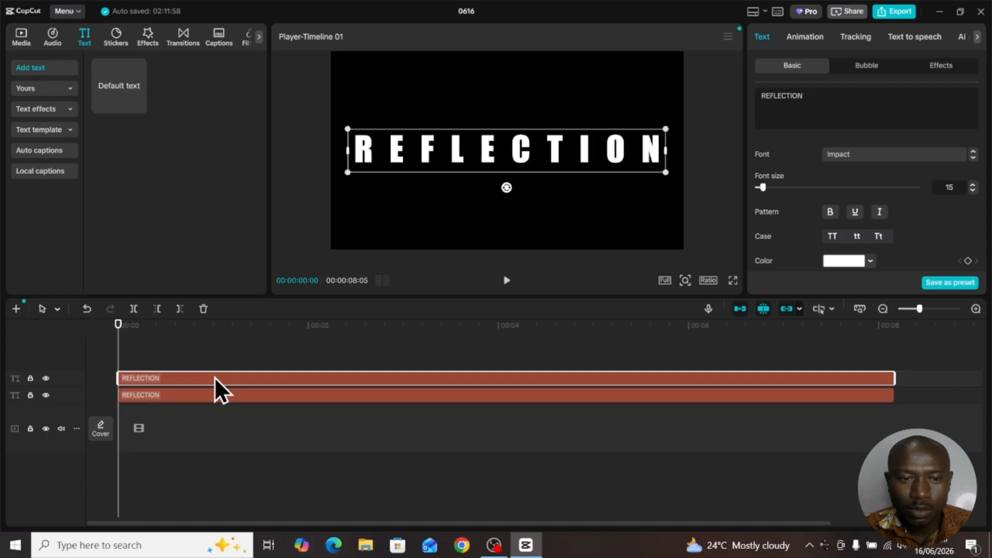
- Convert the lower and the upper REFLECTION text clips into separate compound clips
{"action": "left_click", "coordinate": [215, 396]}
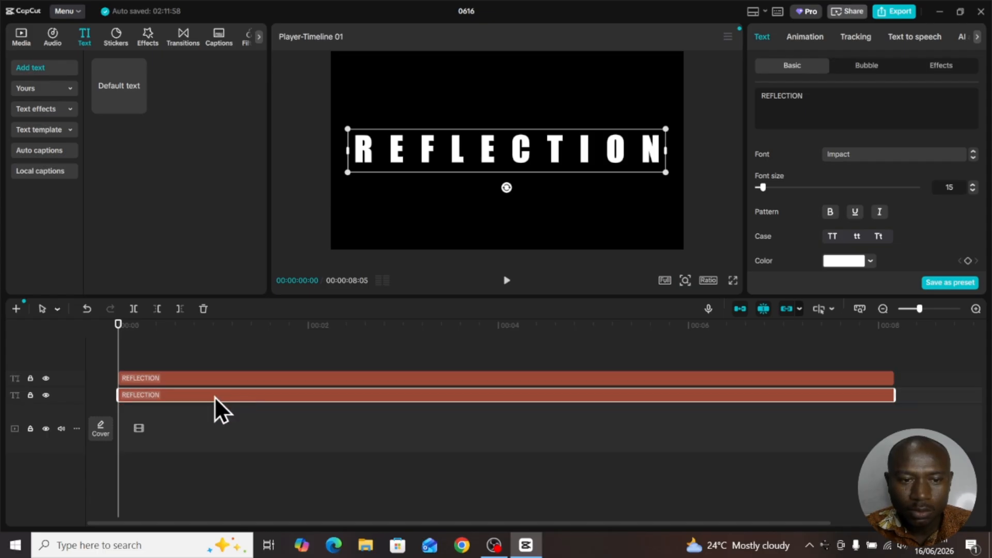
{"action": "right_click", "coordinate": [215, 395]}
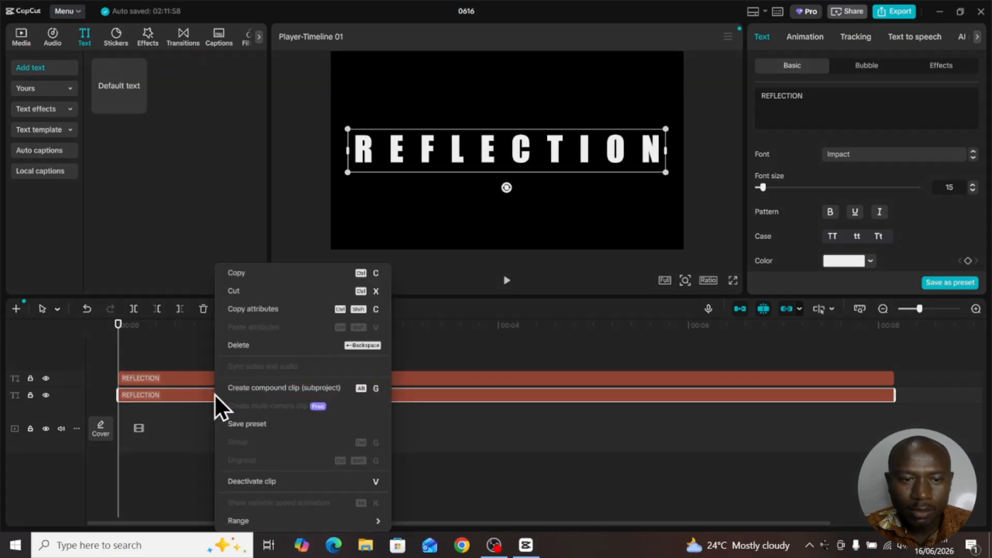
{"action": "left_click", "coordinate": [288, 388]}
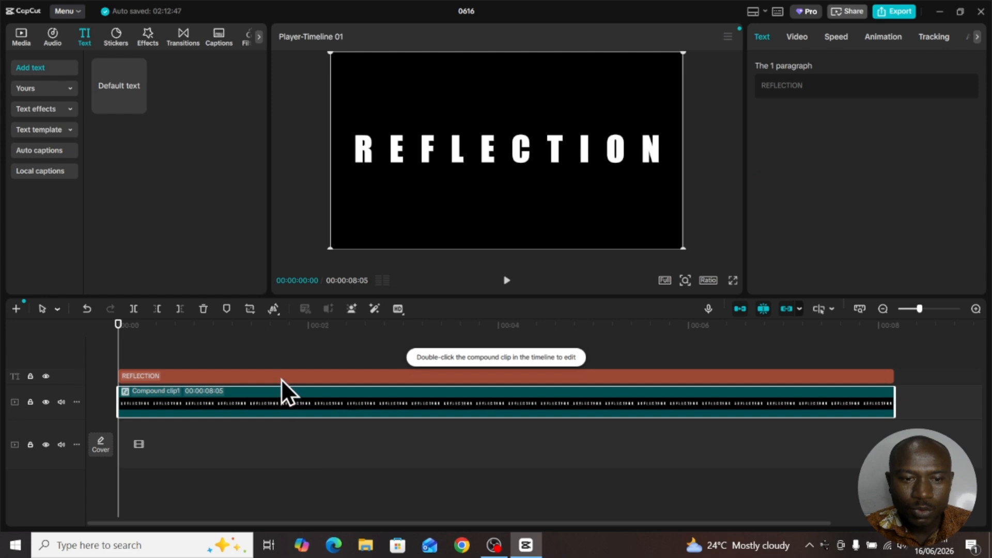
{"action": "left_click", "coordinate": [281, 378]}
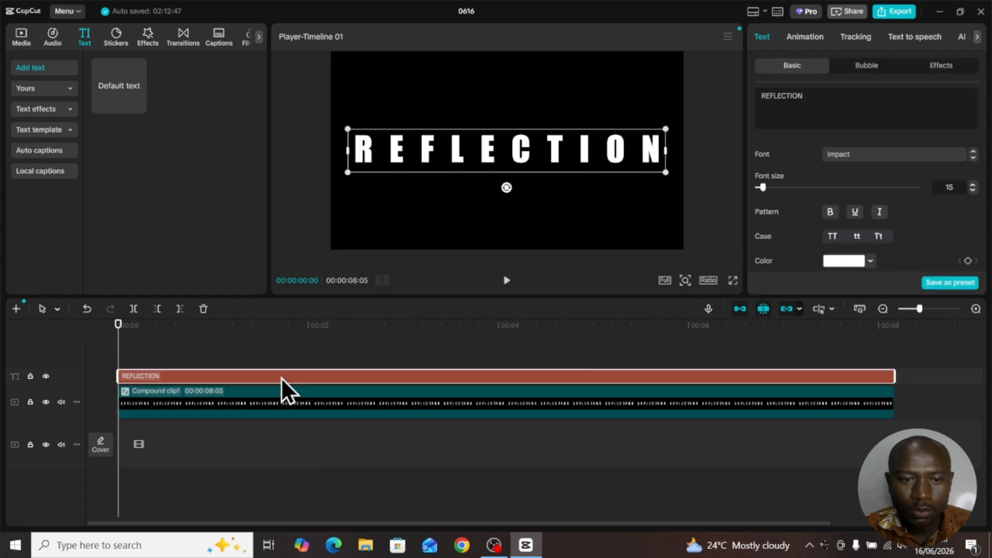
{"action": "right_click", "coordinate": [281, 377]}
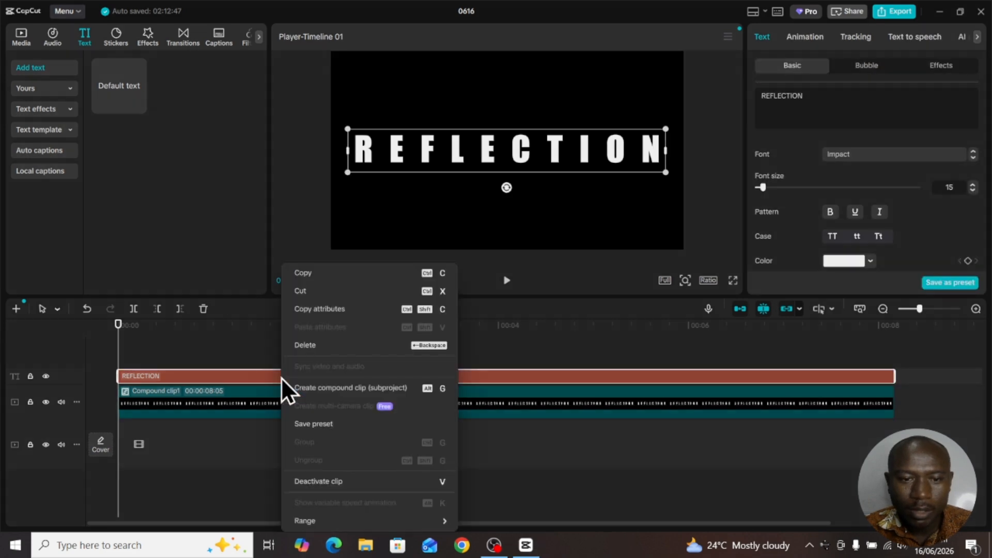
{"action": "left_click", "coordinate": [326, 390]}
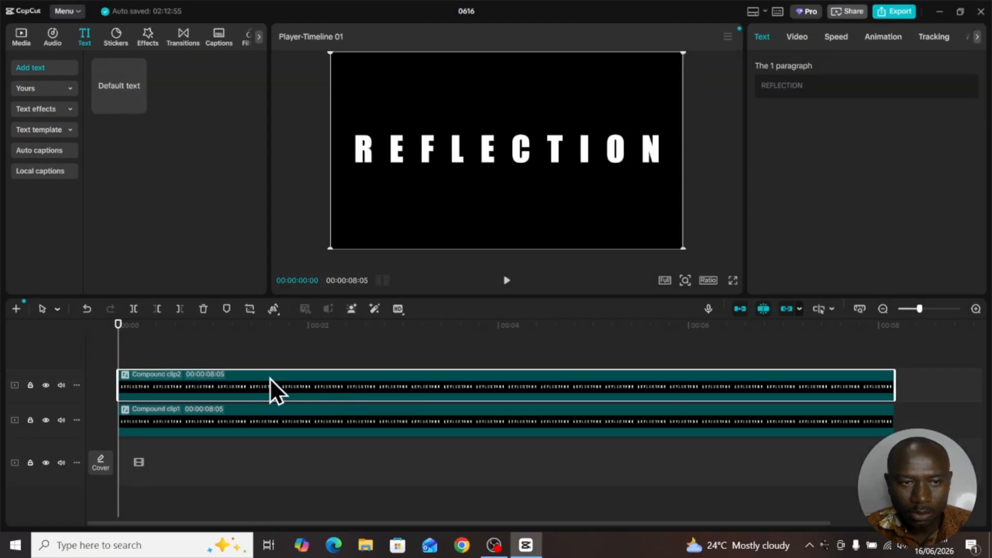
- Search the video effects for MIRROR and apply the Mirror effect to the upper compound clip
{"action": "left_click", "coordinate": [149, 31]}
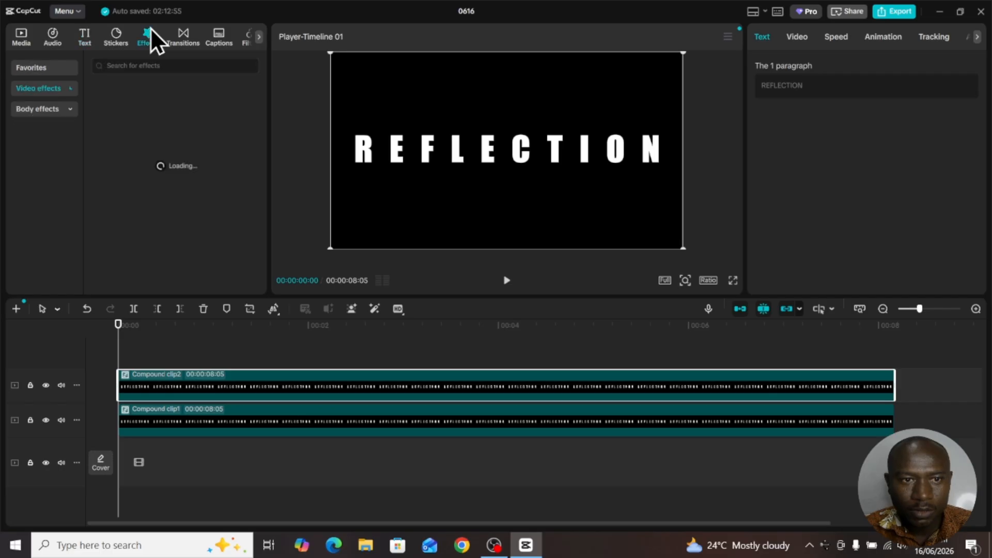
{"action": "left_click", "coordinate": [156, 65]}
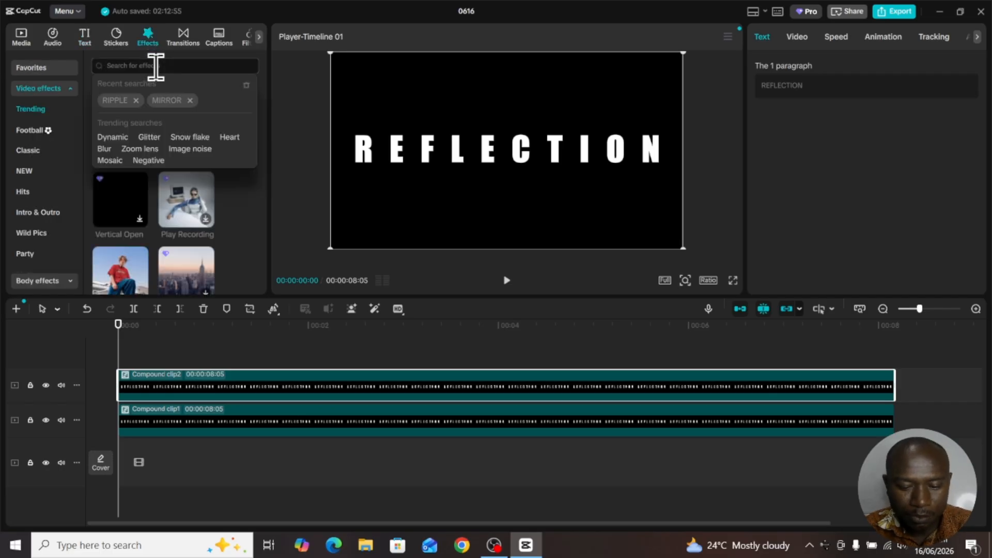
{"action": "type", "text": "MIR"}
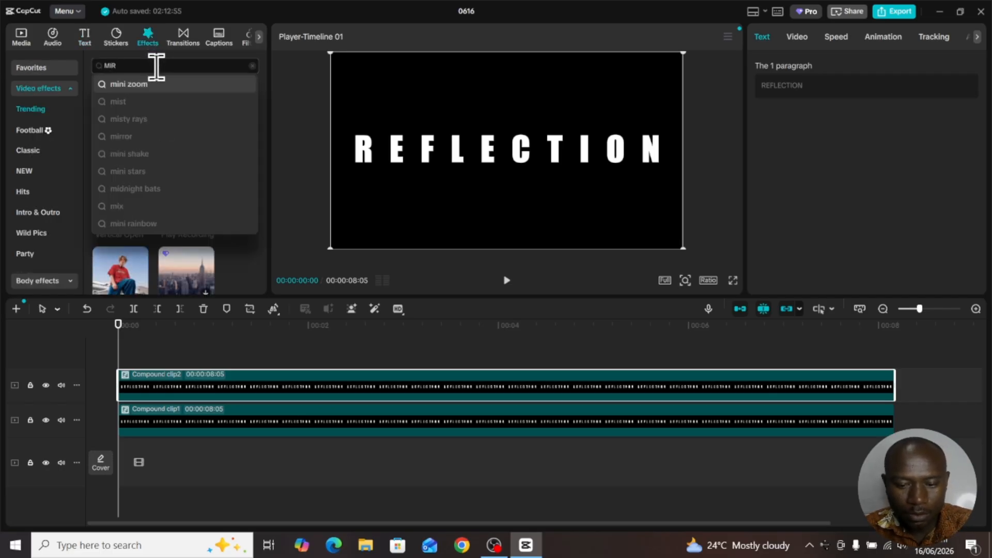
{"action": "type", "text": "ROR"}
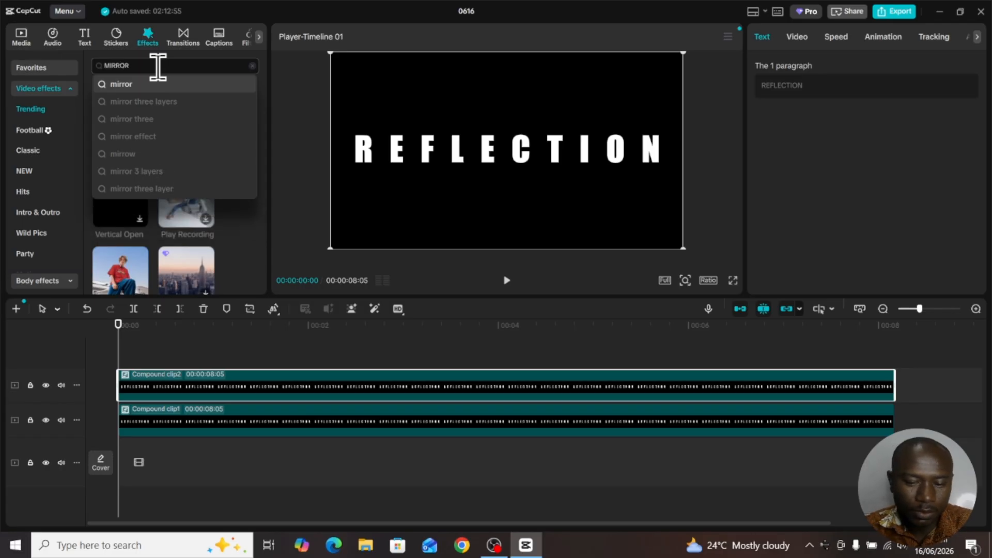
{"action": "key", "text": "Return"}
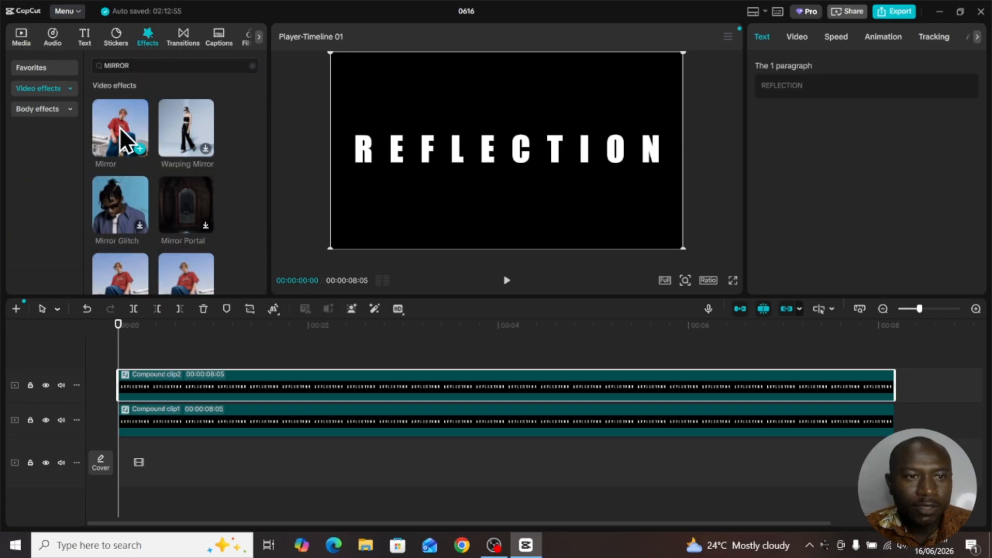
{"action": "left_click_drag", "start_coordinate": [113, 120], "coordinate": [127, 392]}
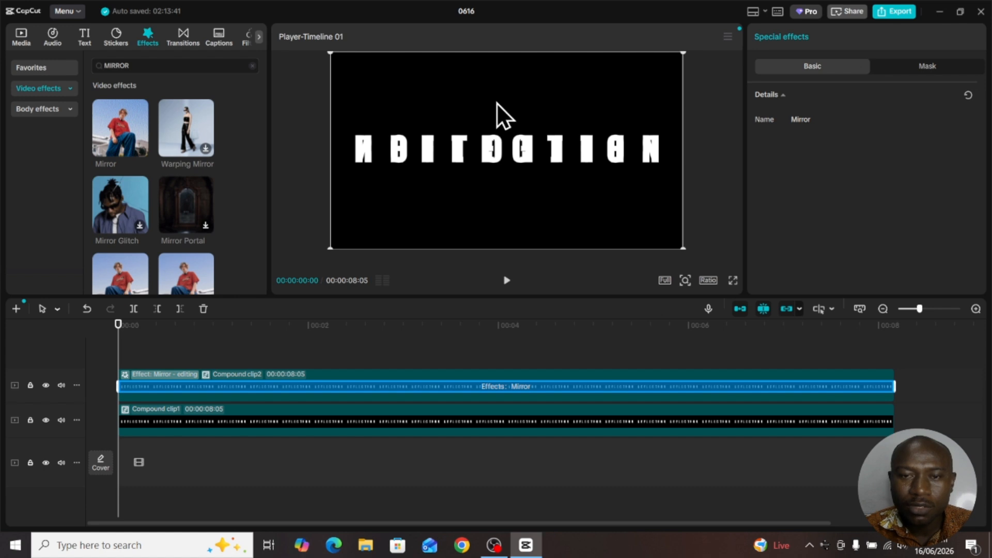
- Rotate the mirrored compound clip 180° and place it just below the original text, at Y position -387
{"action": "left_click_drag", "start_coordinate": [497, 109], "coordinate": [497, 134]}
{"action": "left_click", "coordinate": [497, 385]}
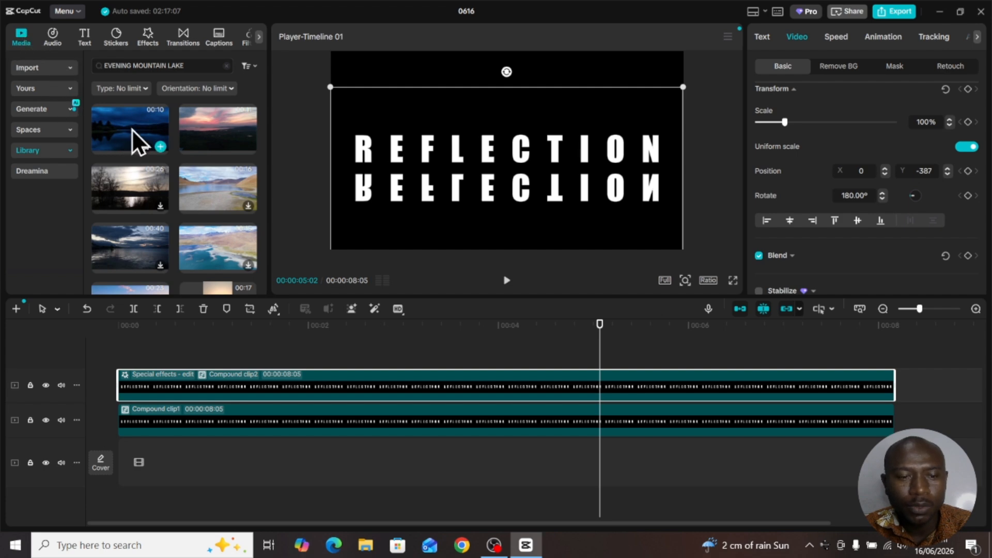
- Add the first EVENING MOUNTAIN LAKE library video to the main track and move both REFLECTION clips down together over the lake water
{"action": "left_click_drag", "start_coordinate": [127, 122], "coordinate": [110, 462]}
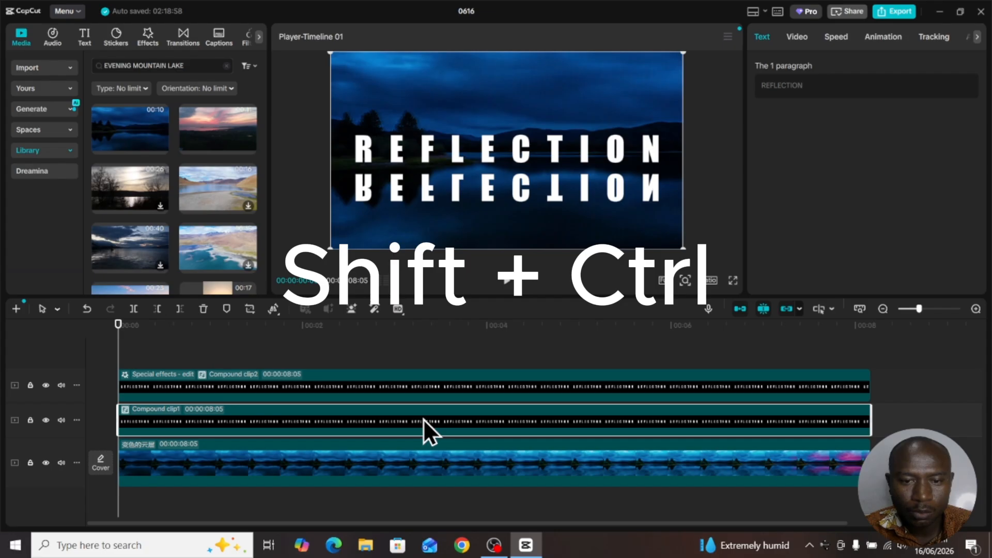
{"action": "left_click", "coordinate": [426, 381], "text": "ctrl"}
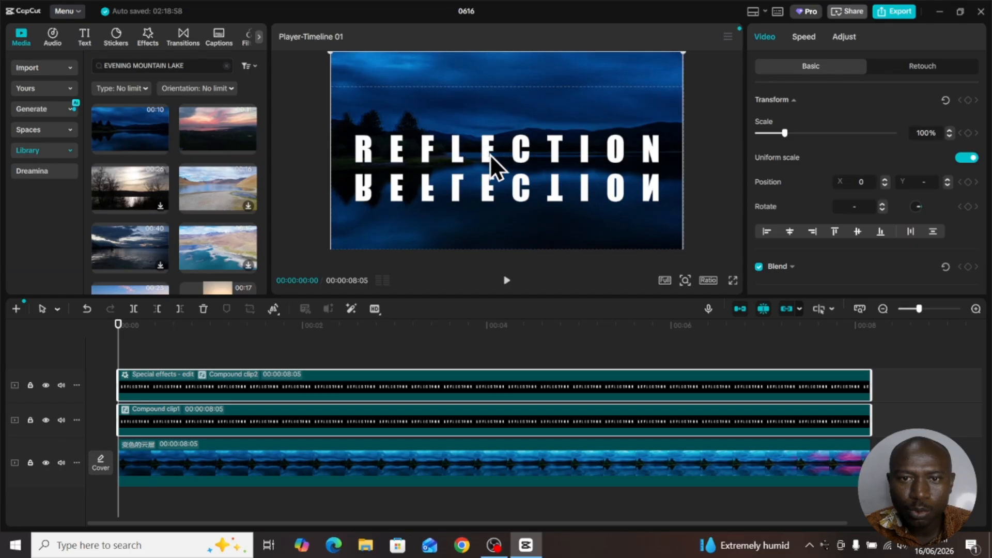
{"action": "left_click_drag", "start_coordinate": [491, 145], "coordinate": [498, 181]}
- Set the mirrored REFLECTION compound clip's blend mode to Overlay and reduce its opacity to 33%
{"action": "left_click", "coordinate": [402, 419]}
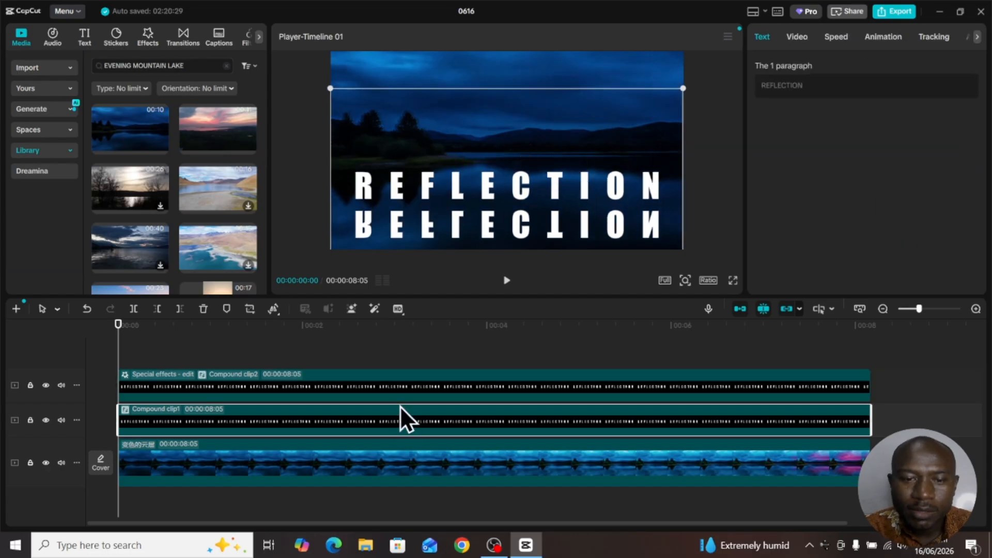
{"action": "left_click", "coordinate": [373, 385]}
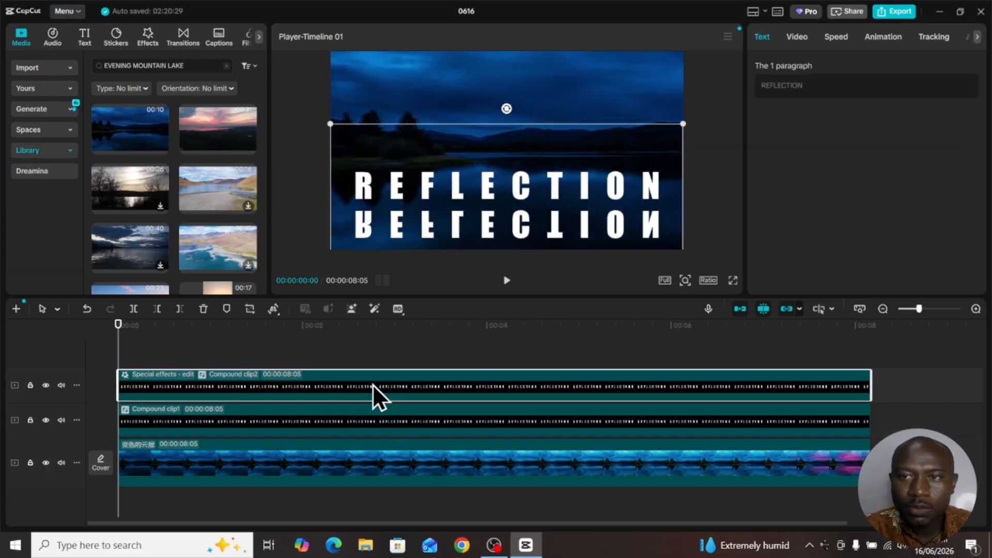
{"action": "left_click", "coordinate": [801, 39]}
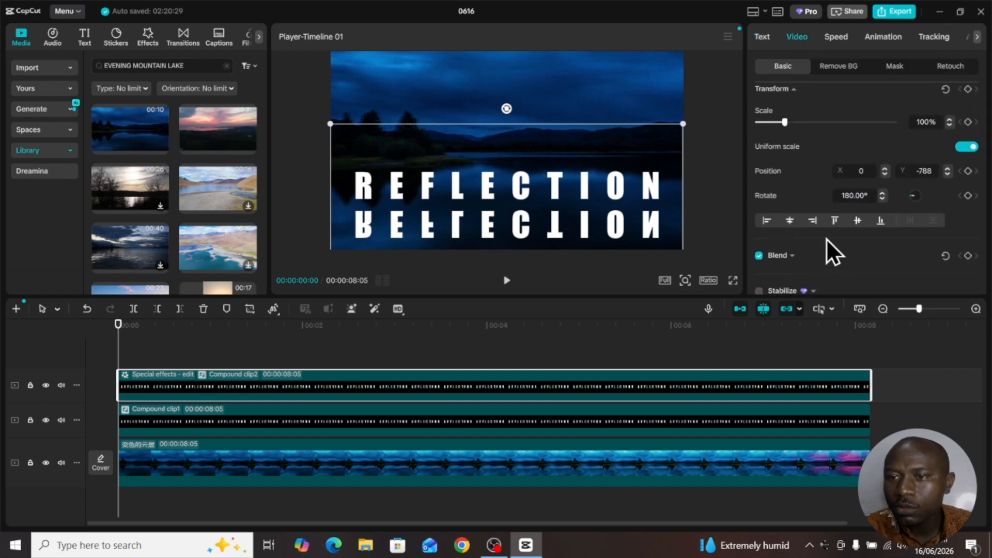
{"action": "scroll", "coordinate": [827, 239], "scroll_direction": "down", "scroll_amount": 2}
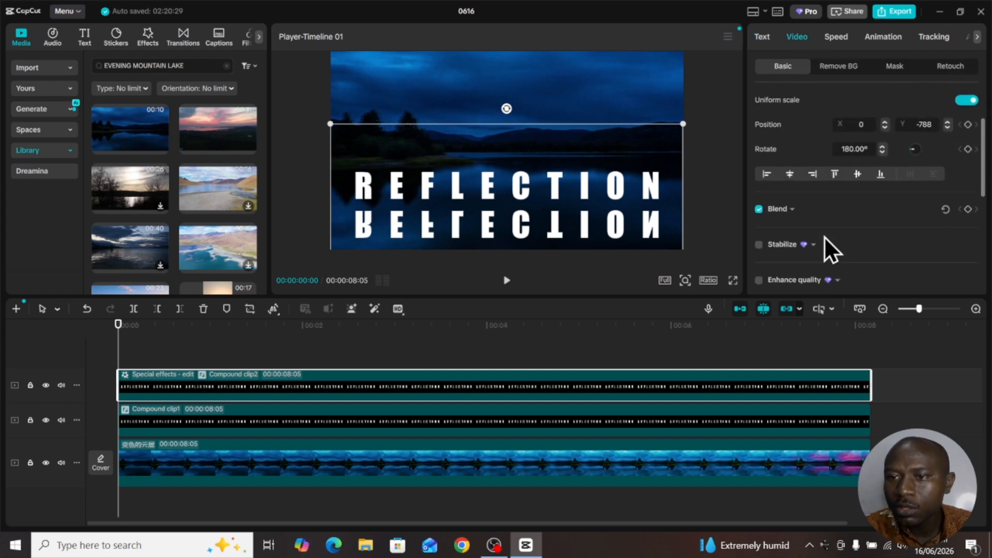
{"action": "left_click", "coordinate": [793, 209]}
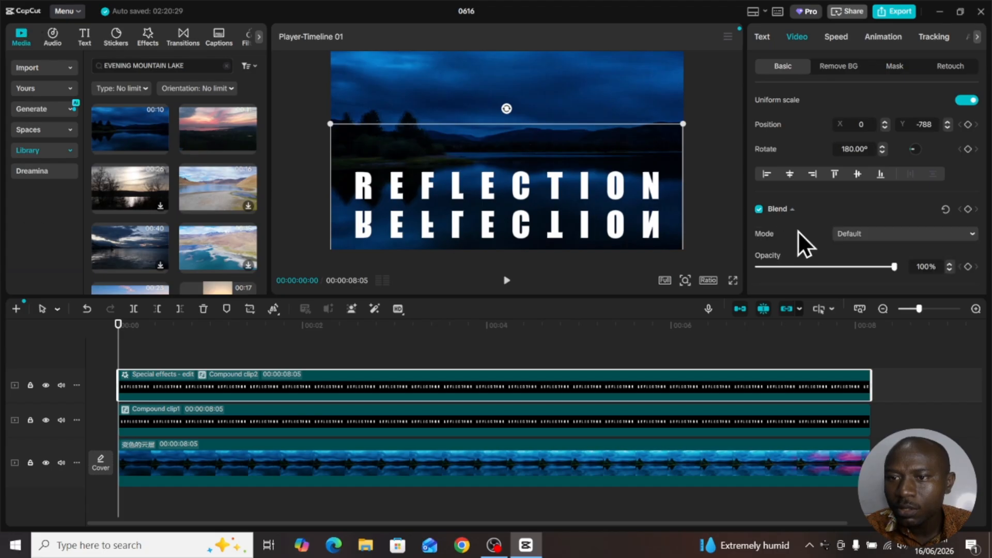
{"action": "left_click", "coordinate": [876, 234]}
{"action": "left_click", "coordinate": [875, 236]}
{"action": "left_click", "coordinate": [875, 236]}
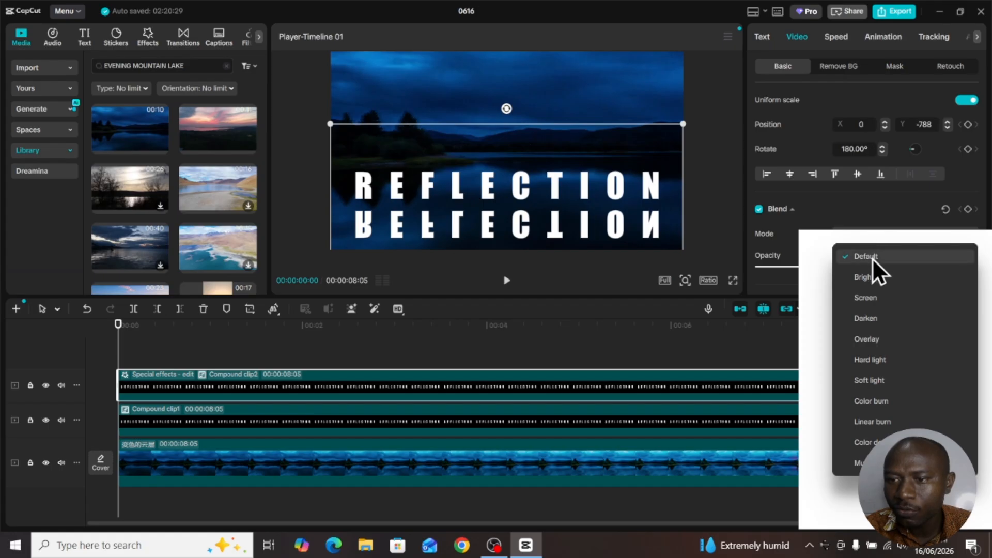
{"action": "left_click", "coordinate": [867, 339]}
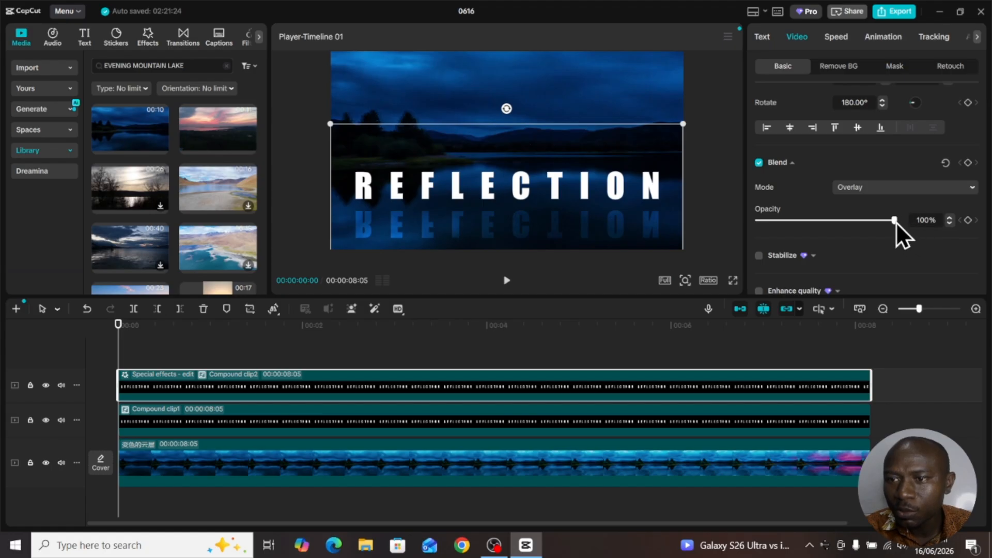
{"action": "left_click_drag", "start_coordinate": [895, 222], "coordinate": [803, 222]}
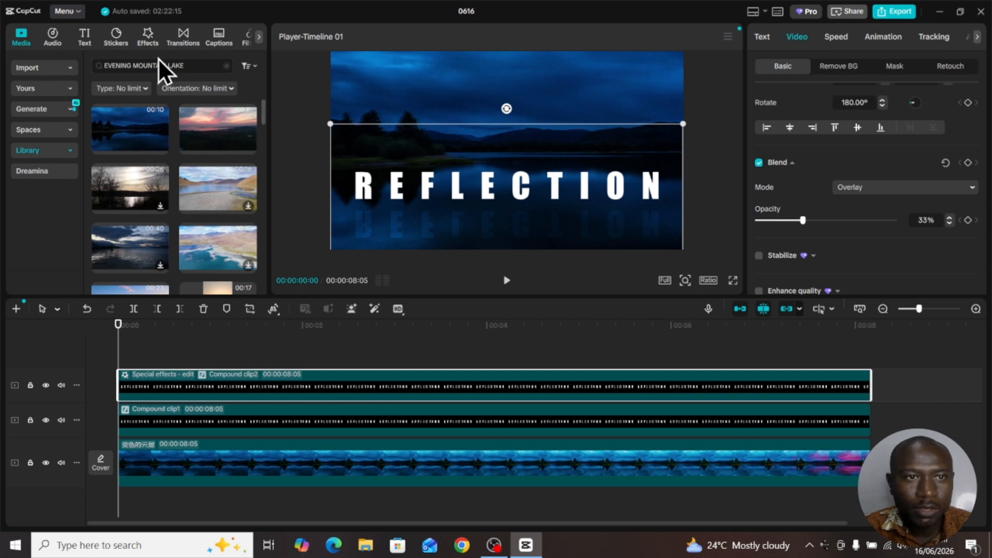
- Search the video effects for RIPPLE and apply the Ripple effect to the mirrored compound clip
{"action": "left_click", "coordinate": [146, 33]}
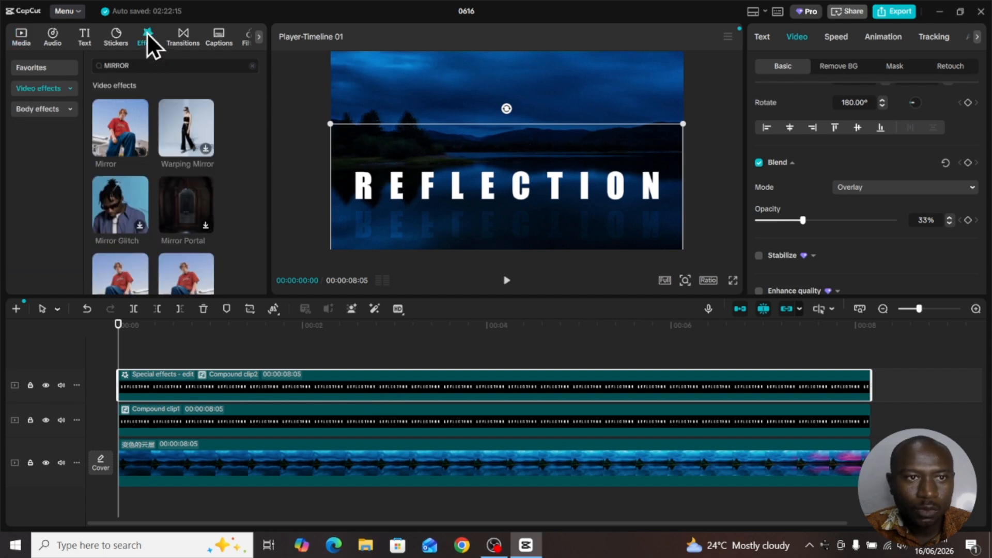
{"action": "left_click", "coordinate": [151, 65]}
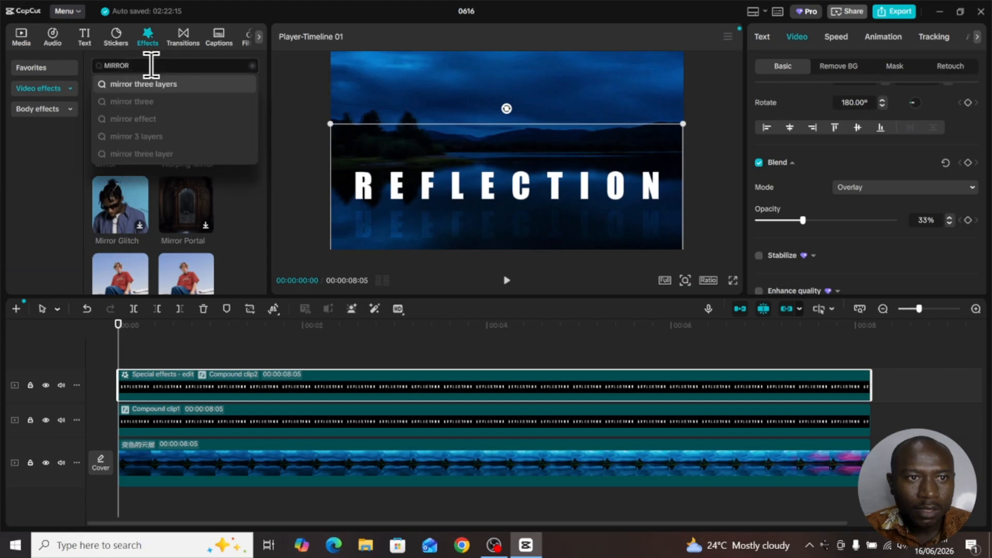
{"action": "left_click_drag", "start_coordinate": [152, 65], "coordinate": [74, 65]}
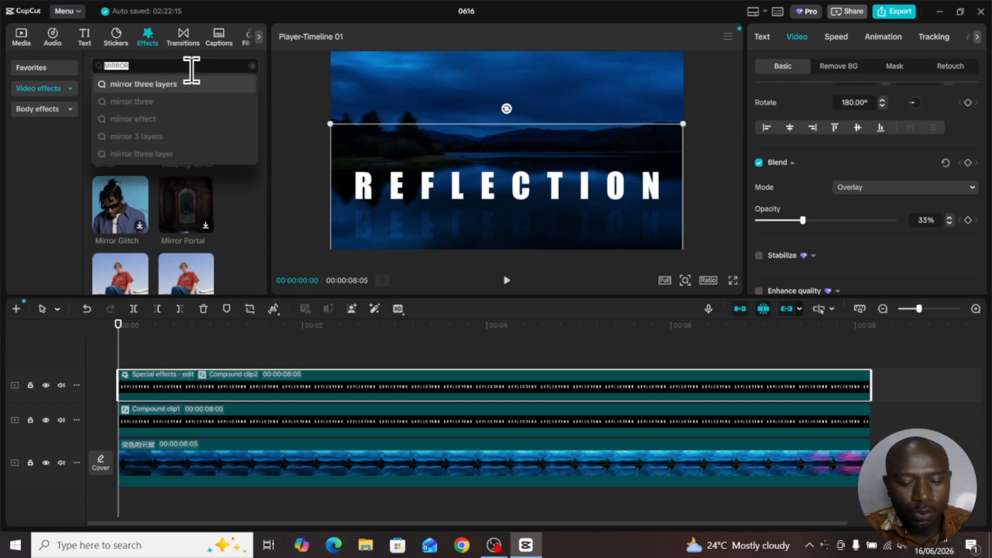
{"action": "type", "text": "RIPPLE"}
{"action": "key", "text": "Return"}
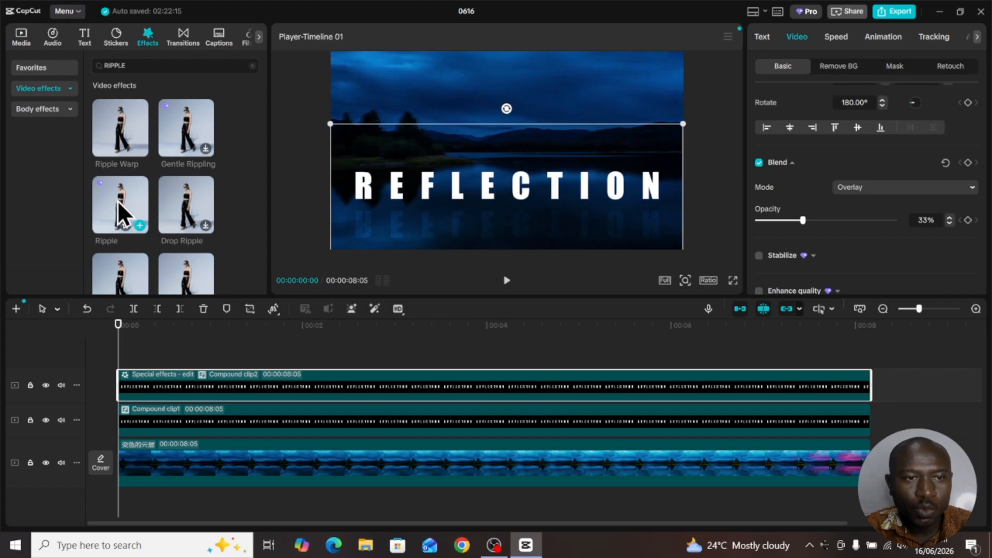
{"action": "left_click_drag", "start_coordinate": [111, 196], "coordinate": [131, 385]}
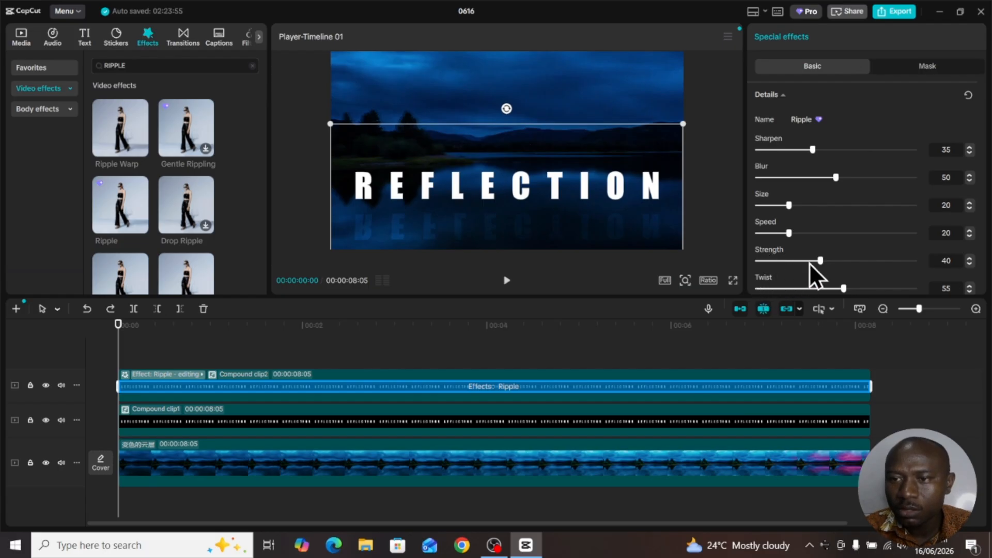
- Set the Ripple effect's strength to 0 and twist to 19, and play a short preview of the reflection
{"action": "left_click_drag", "start_coordinate": [822, 261], "coordinate": [770, 260]}
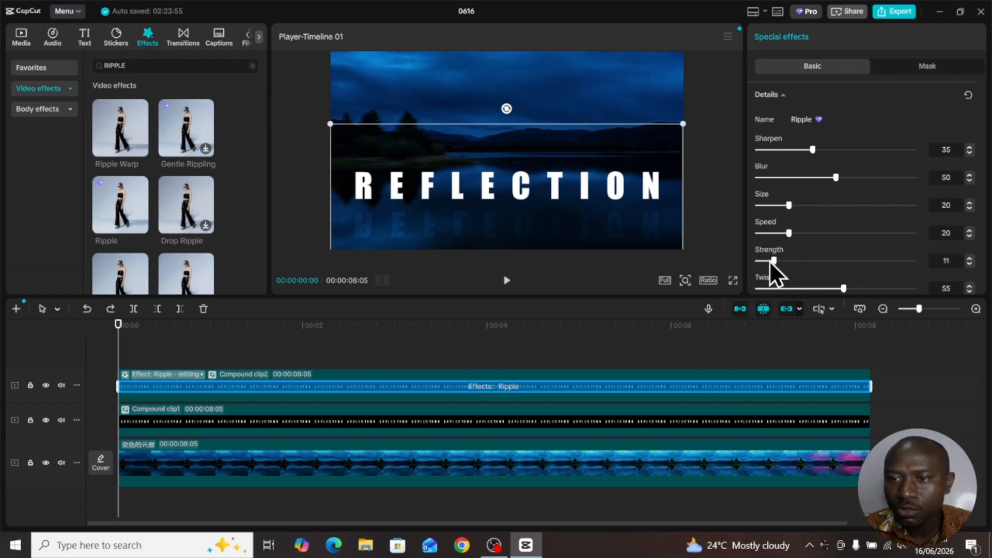
{"action": "left_click_drag", "start_coordinate": [845, 288], "coordinate": [787, 289]}
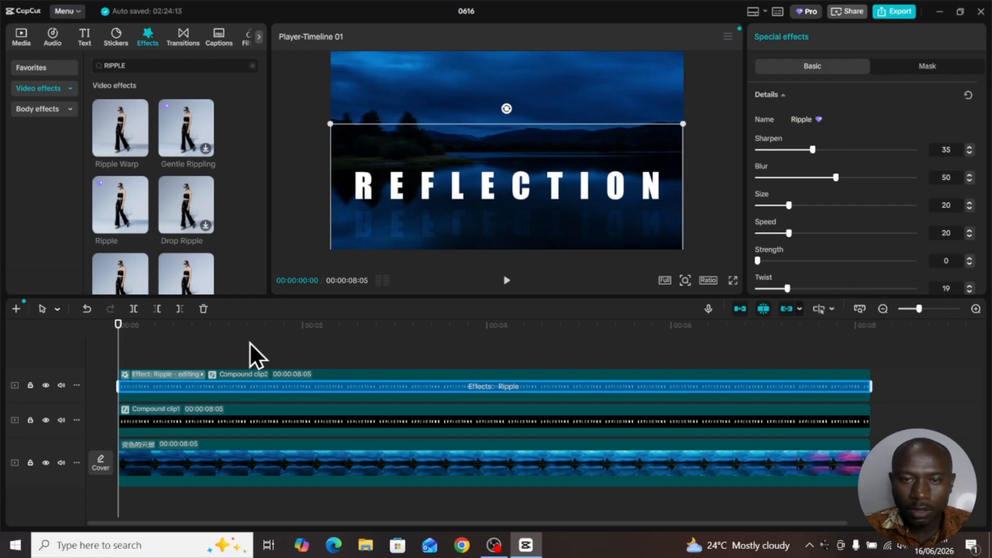
{"action": "key", "text": "space"}
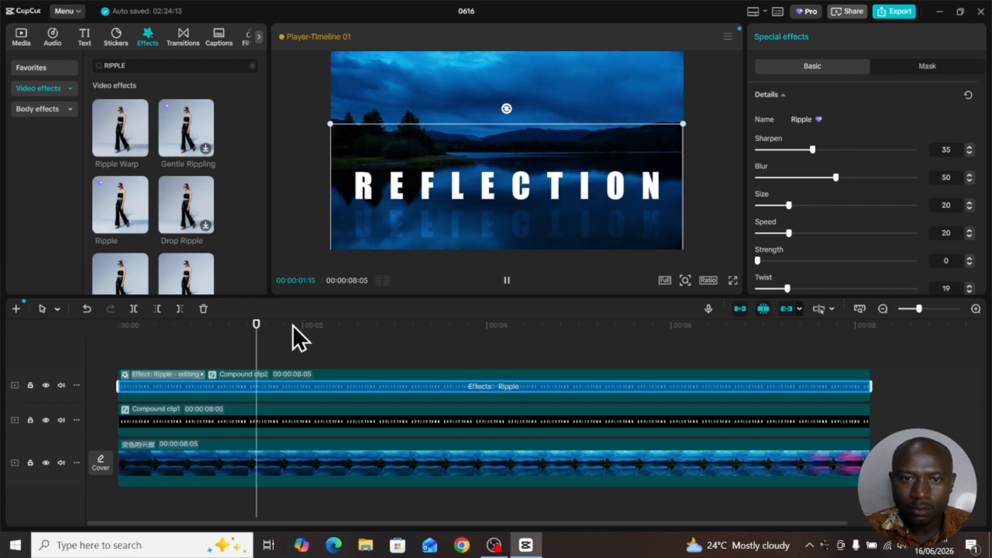
{"action": "key", "text": "space"}
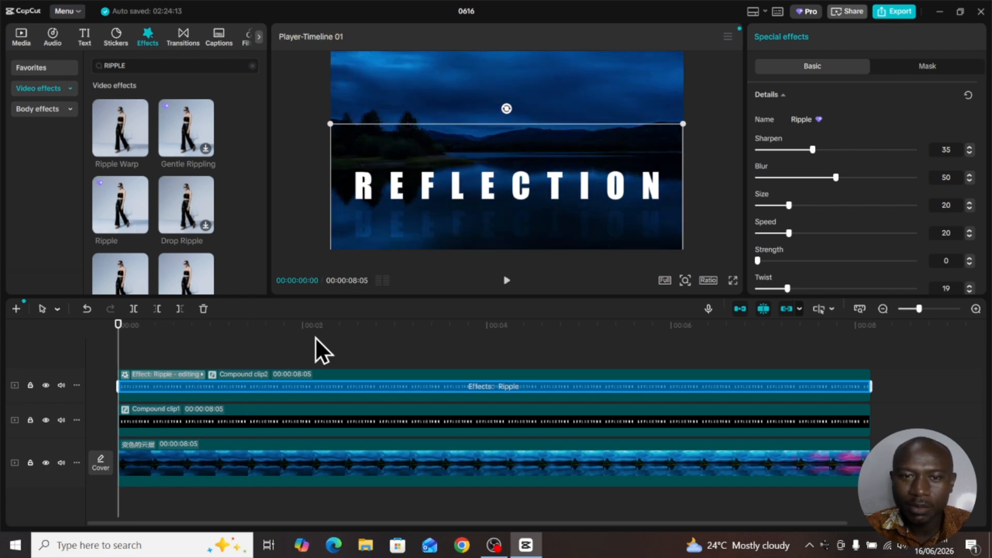
- Add a Split mask to the upright REFLECTION clip, rotate it 180° and place its line just below the letters at Y -75
{"action": "left_click", "coordinate": [393, 388]}
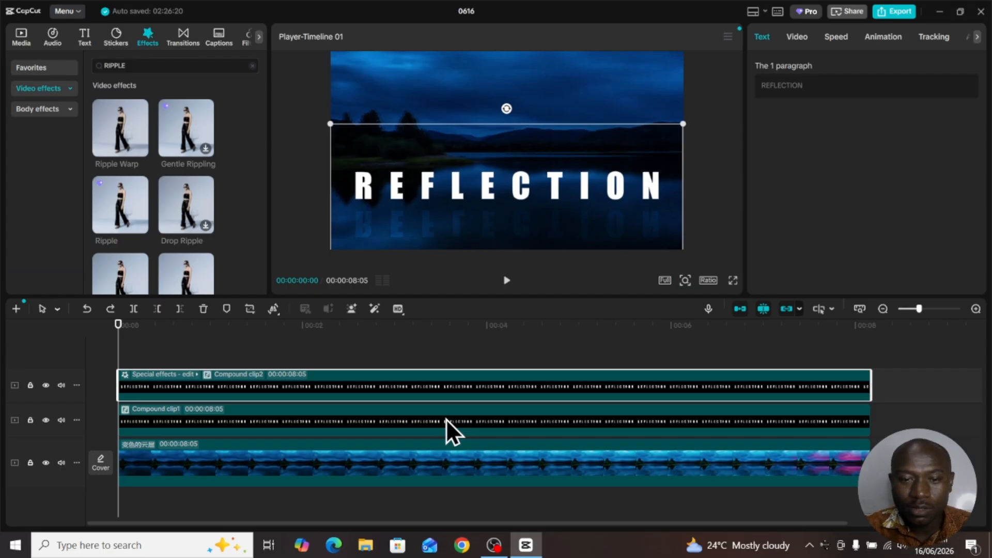
{"action": "left_click", "coordinate": [426, 415]}
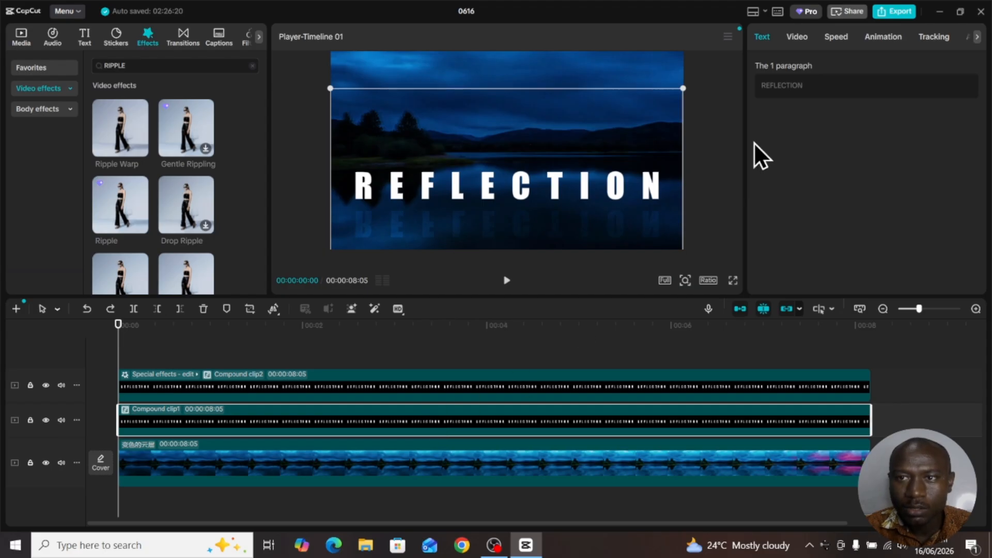
{"action": "left_click", "coordinate": [796, 35]}
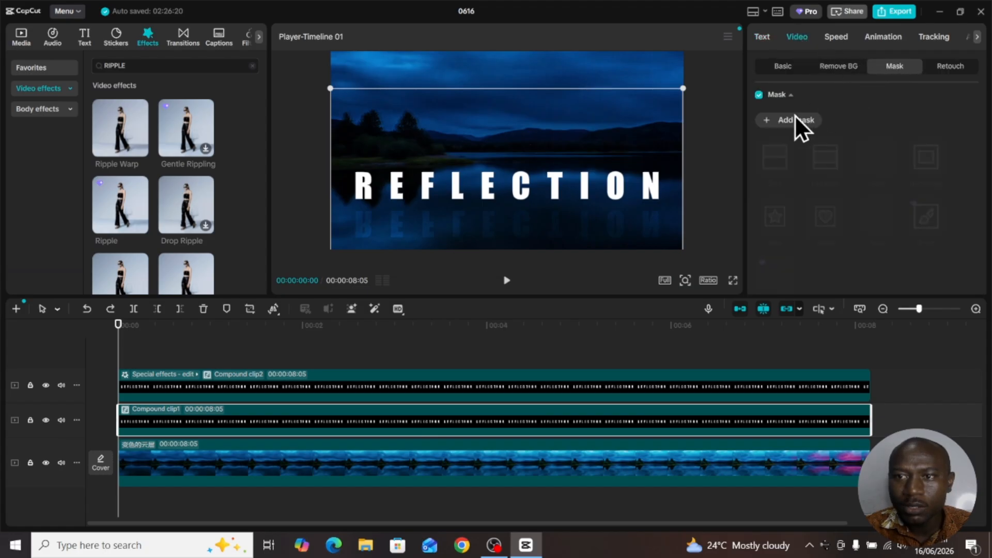
{"action": "left_click", "coordinate": [776, 123]}
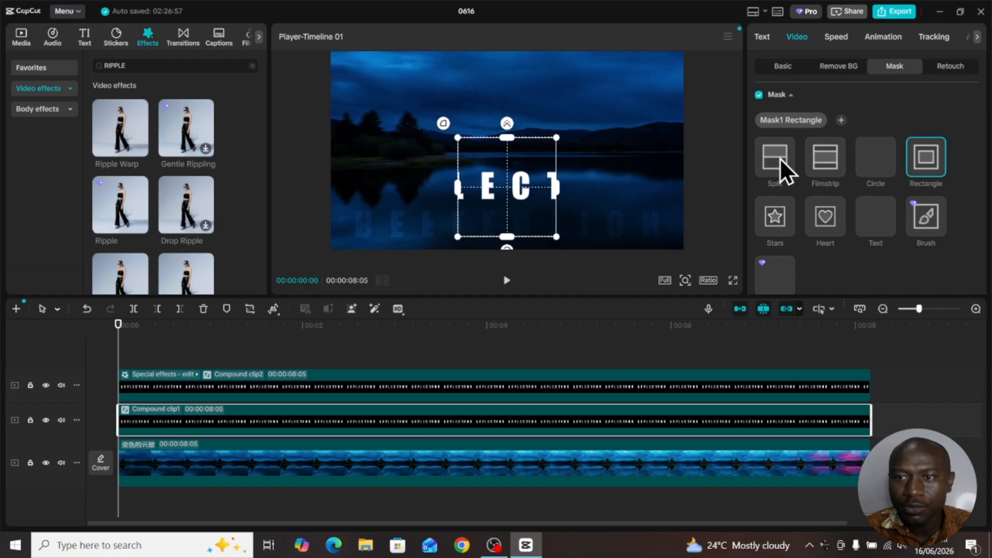
{"action": "left_click", "coordinate": [773, 160]}
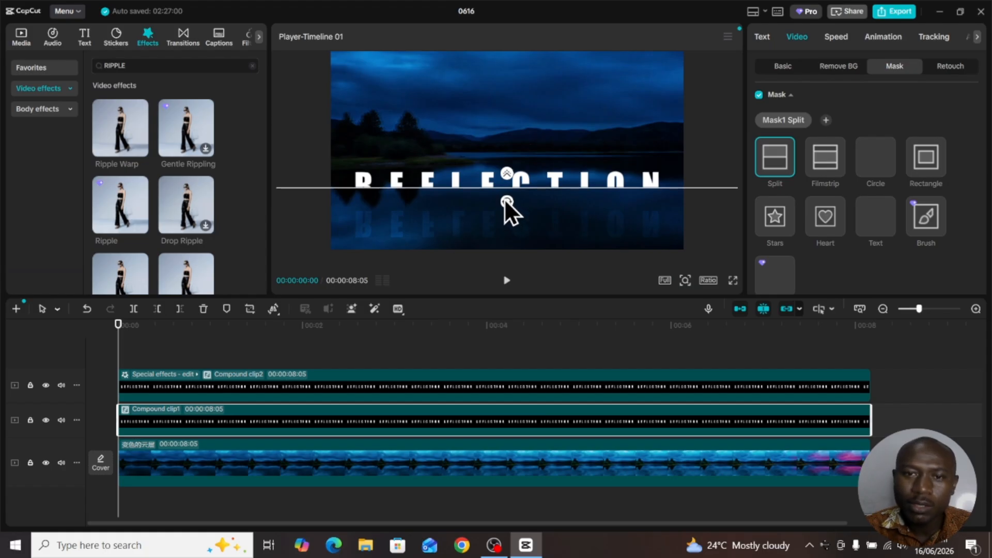
{"action": "left_click_drag", "start_coordinate": [505, 199], "coordinate": [522, 131]}
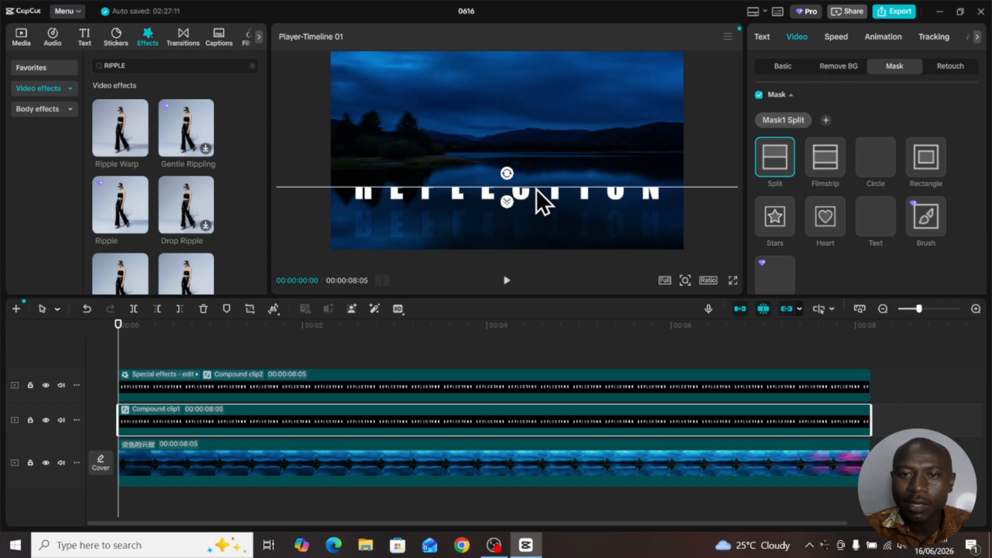
{"action": "left_click_drag", "start_coordinate": [535, 187], "coordinate": [536, 201]}
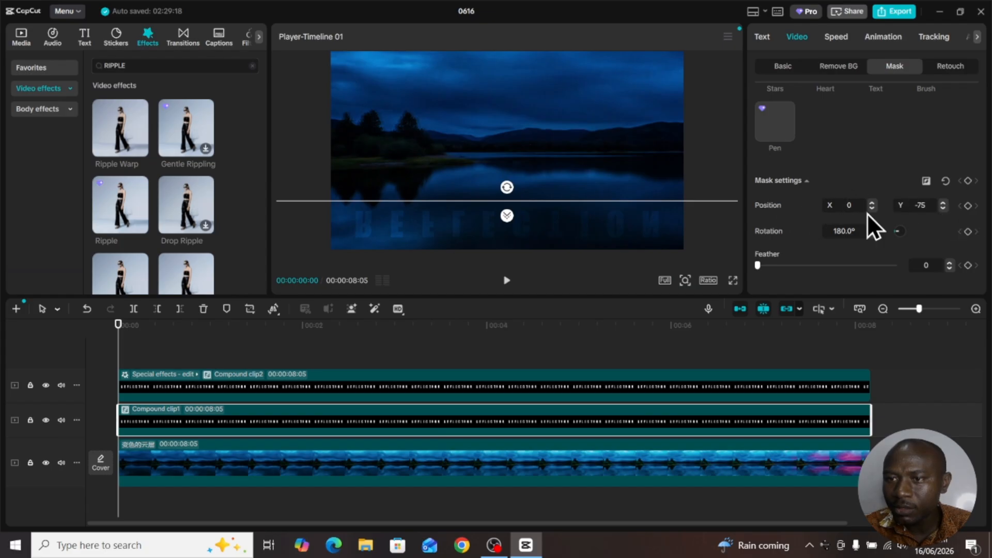
- Keyframe the upright clip's mask position at the start and at 00:00:03:01, with the second keyframe's line above the letters to reveal them
{"action": "left_click", "coordinate": [968, 206]}
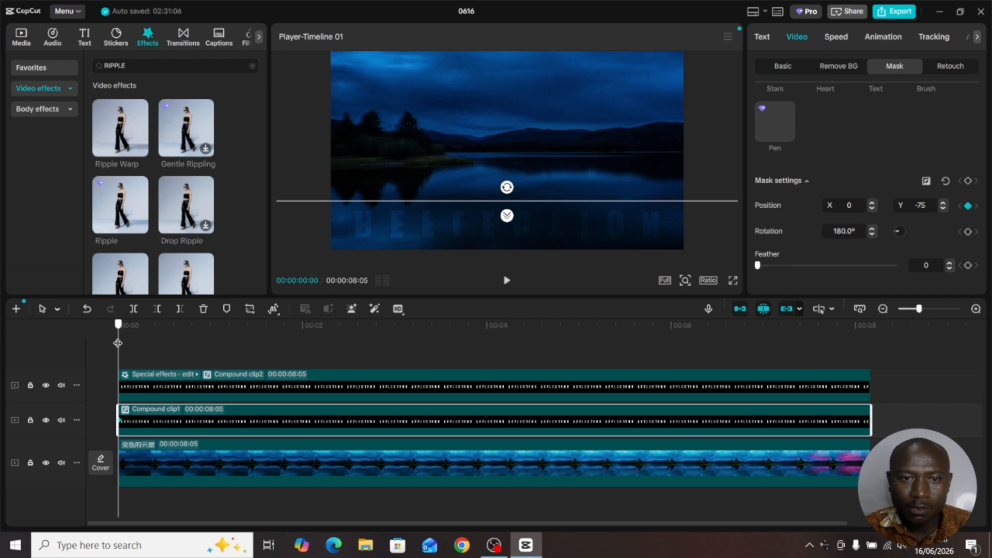
{"action": "left_click_drag", "start_coordinate": [118, 343], "coordinate": [396, 354]}
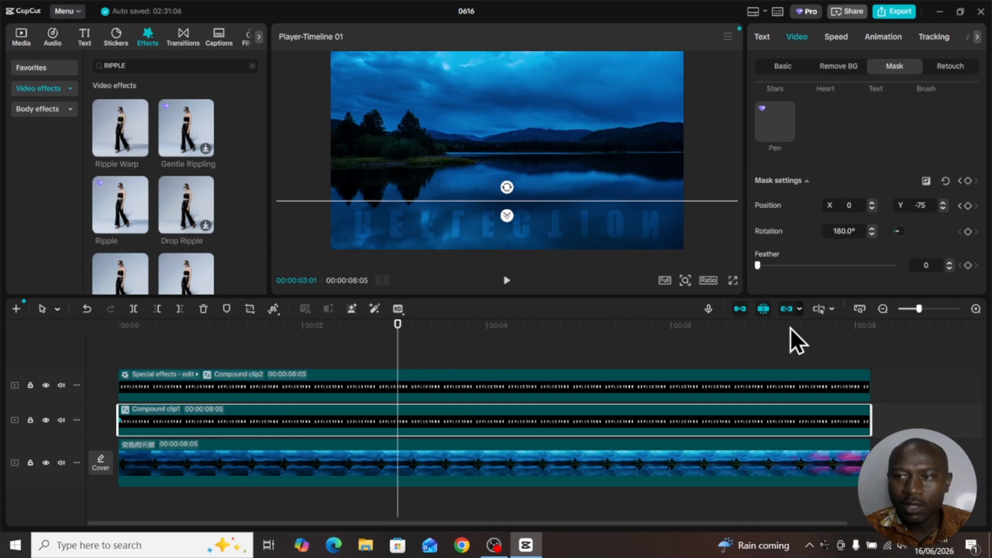
{"action": "left_click", "coordinate": [969, 206]}
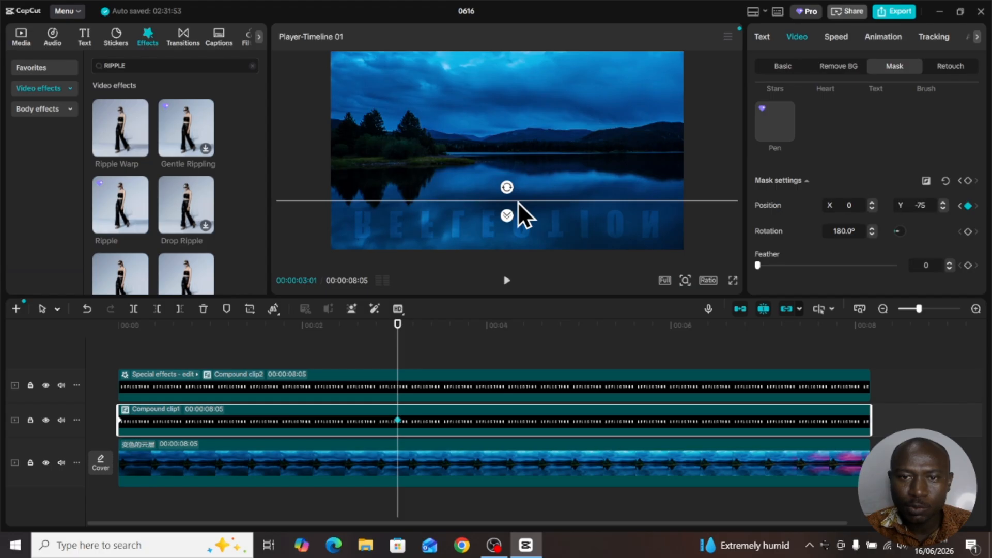
{"action": "left_click_drag", "start_coordinate": [518, 202], "coordinate": [529, 163]}
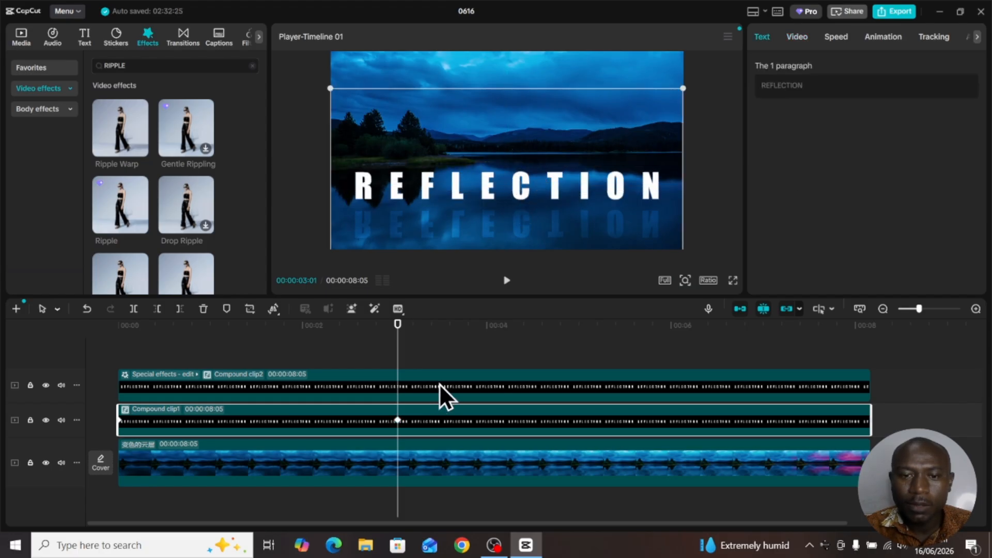
- Add a Split mask to the mirrored compound clip, rotate it 180° and place its line above the reflected letters at Y -90
{"action": "left_click", "coordinate": [441, 383]}
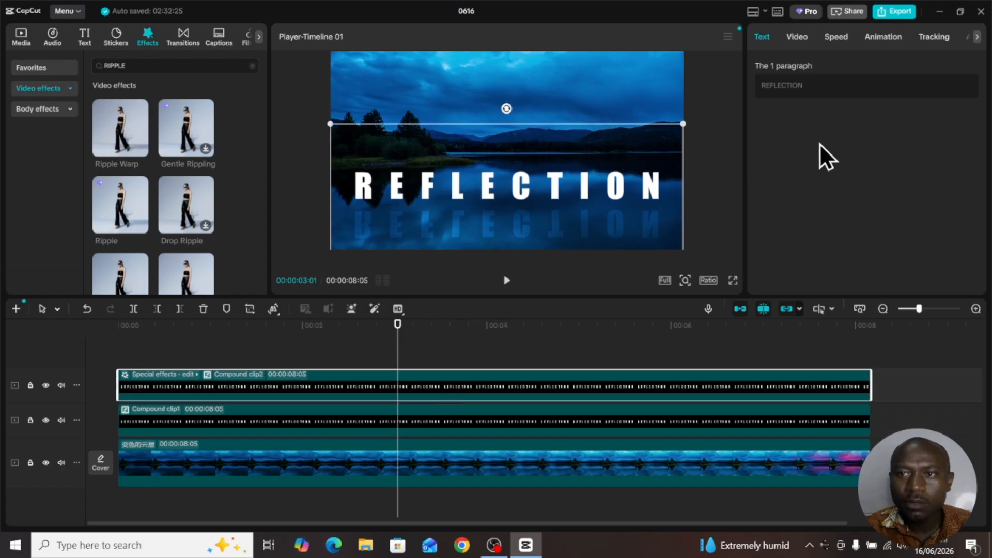
{"action": "left_click", "coordinate": [796, 35]}
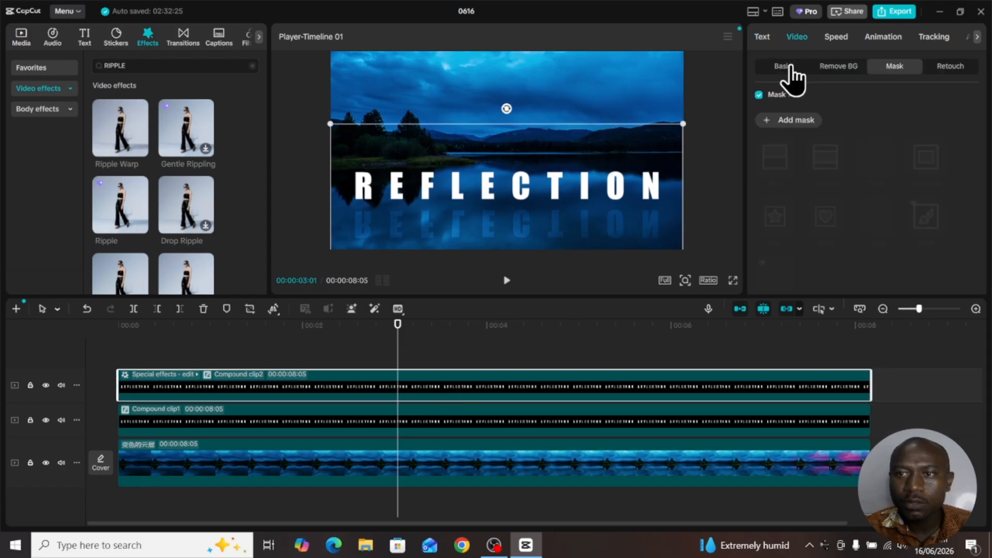
{"action": "left_click", "coordinate": [783, 122]}
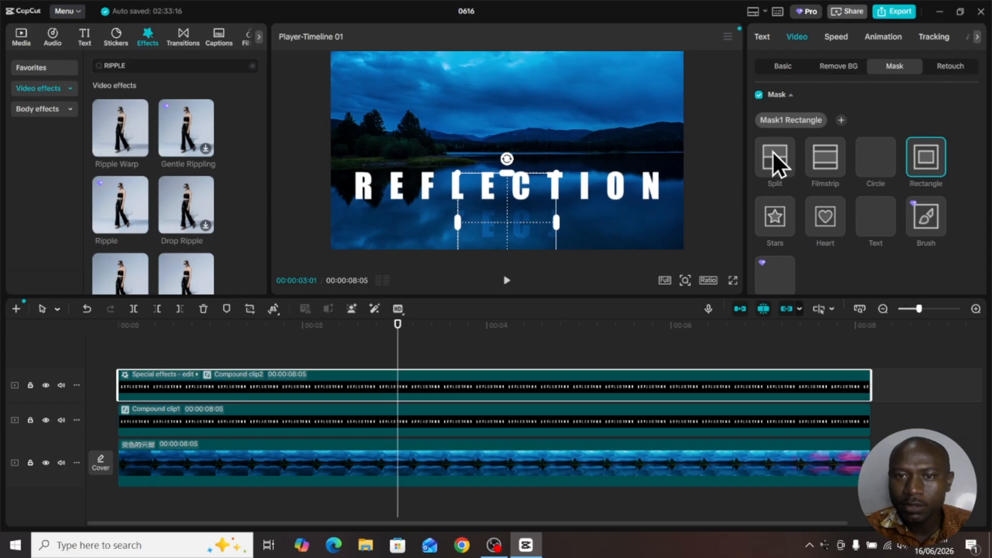
{"action": "left_click", "coordinate": [773, 152]}
{"action": "left_click_drag", "start_coordinate": [504, 206], "coordinate": [519, 248]}
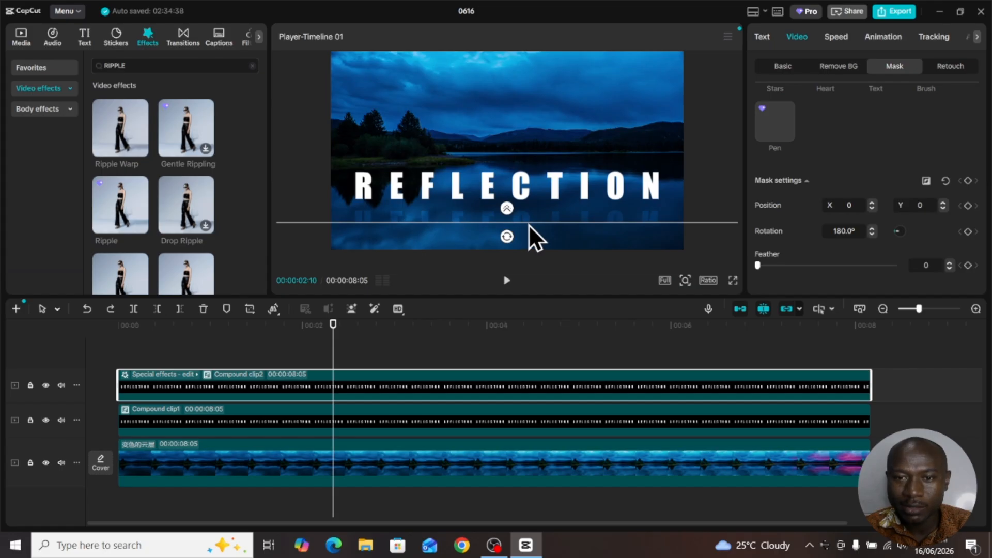
{"action": "left_click_drag", "start_coordinate": [529, 224], "coordinate": [528, 209]}
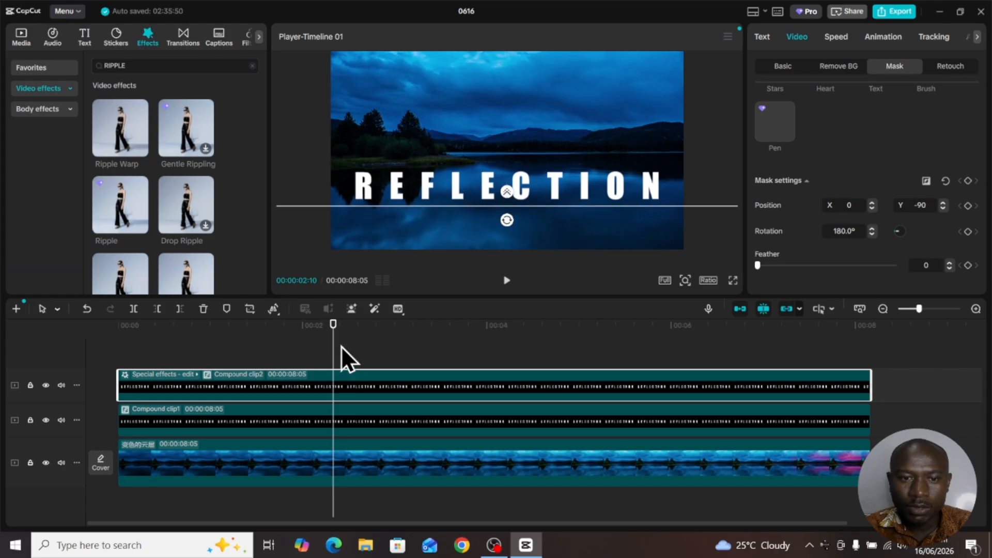
- Keyframe the mirrored clip's mask position at the start and at 00:00:03:00, moving the second keyframe's line below the reflection to X 19, Y 106
{"action": "left_click_drag", "start_coordinate": [334, 331], "coordinate": [89, 348]}
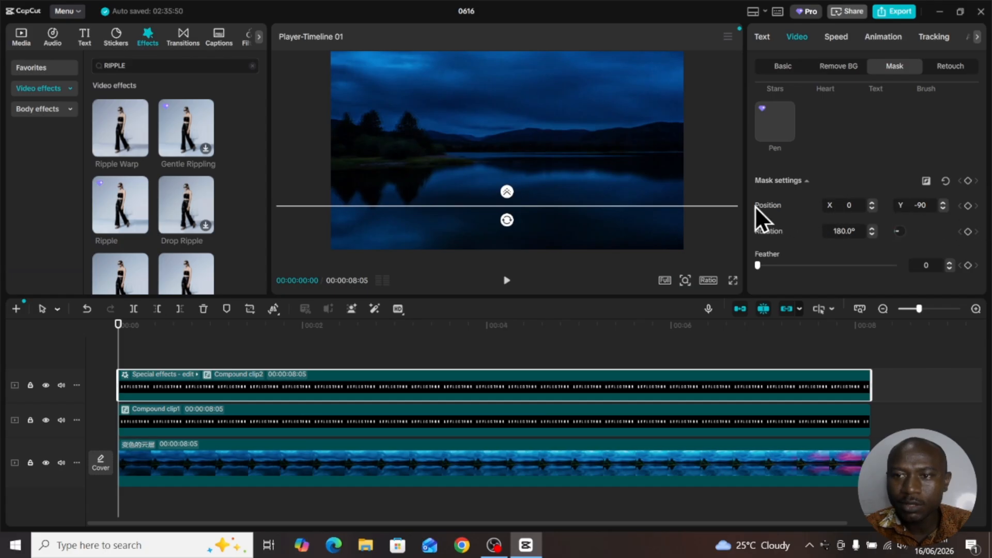
{"action": "left_click", "coordinate": [967, 206]}
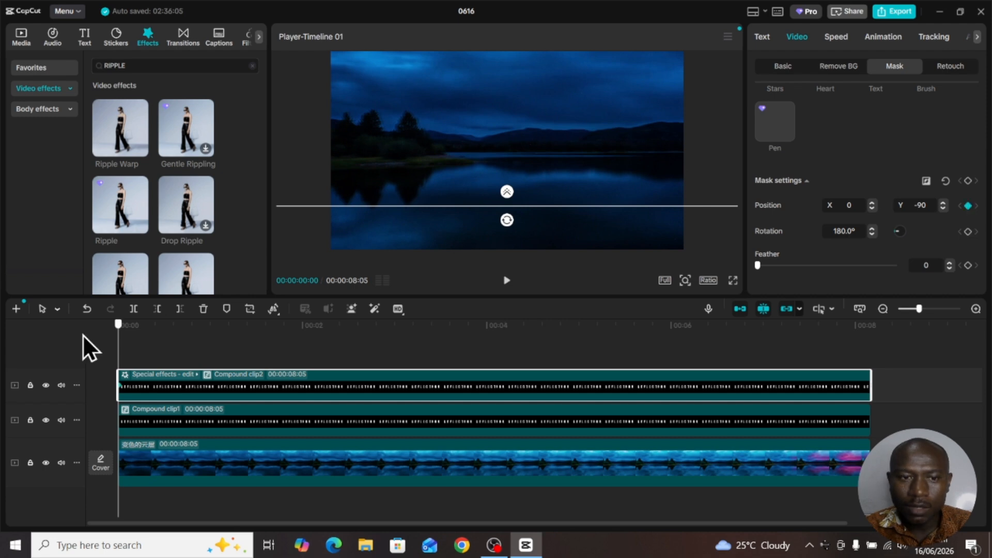
{"action": "left_click_drag", "start_coordinate": [151, 350], "coordinate": [392, 356]}
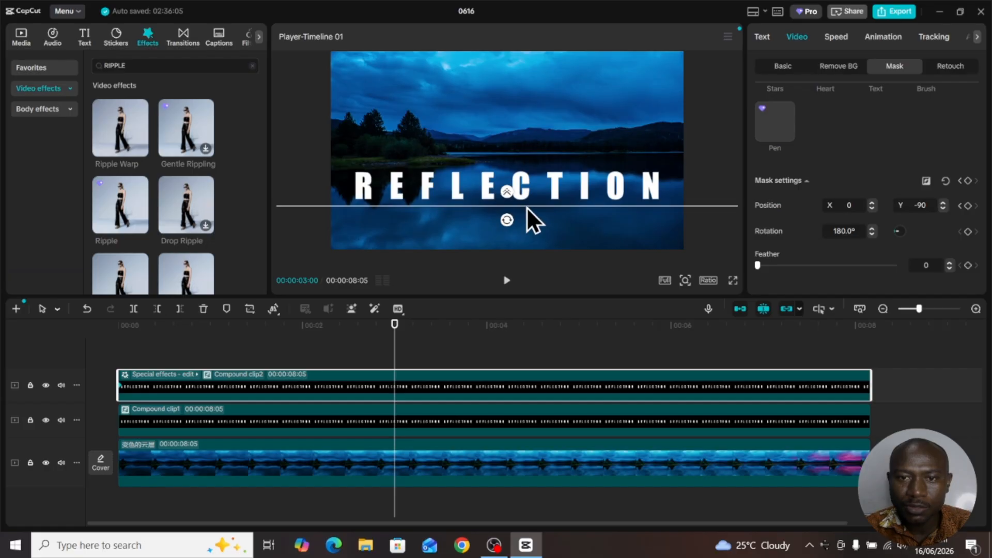
{"action": "left_click_drag", "start_coordinate": [526, 207], "coordinate": [523, 243]}
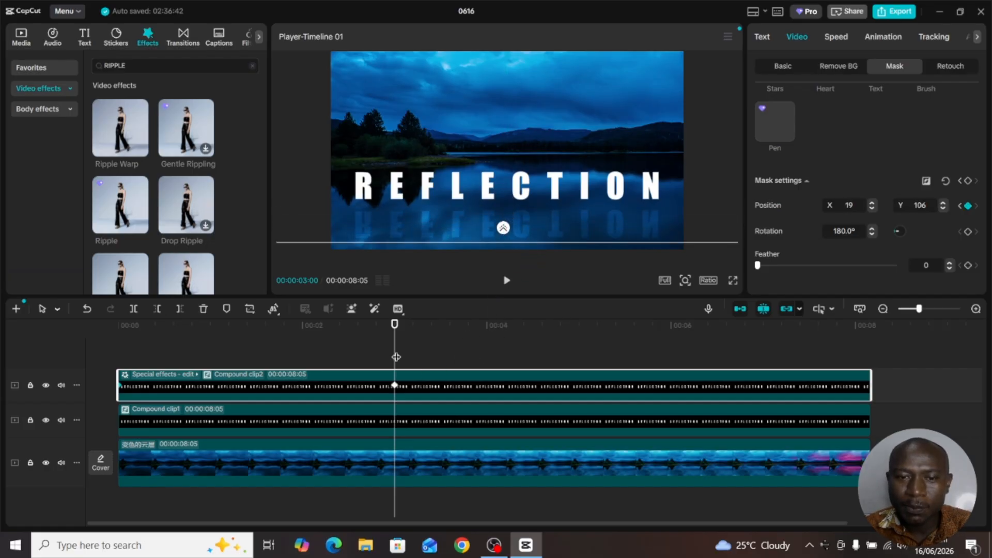
- Return to the start of the timeline and play the reflection reveal in full screen
{"action": "left_click_drag", "start_coordinate": [367, 343], "coordinate": [54, 336]}
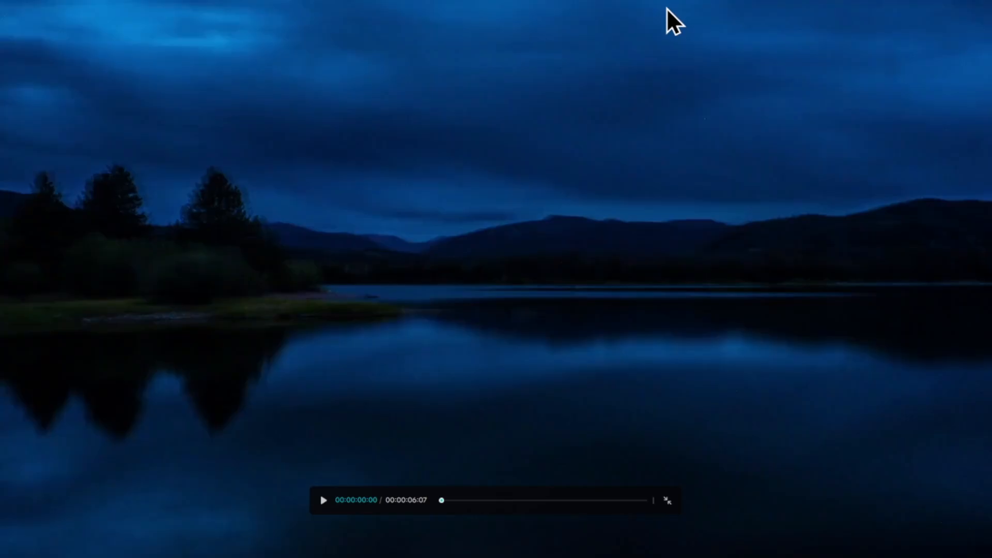
{"action": "key", "text": "space"}
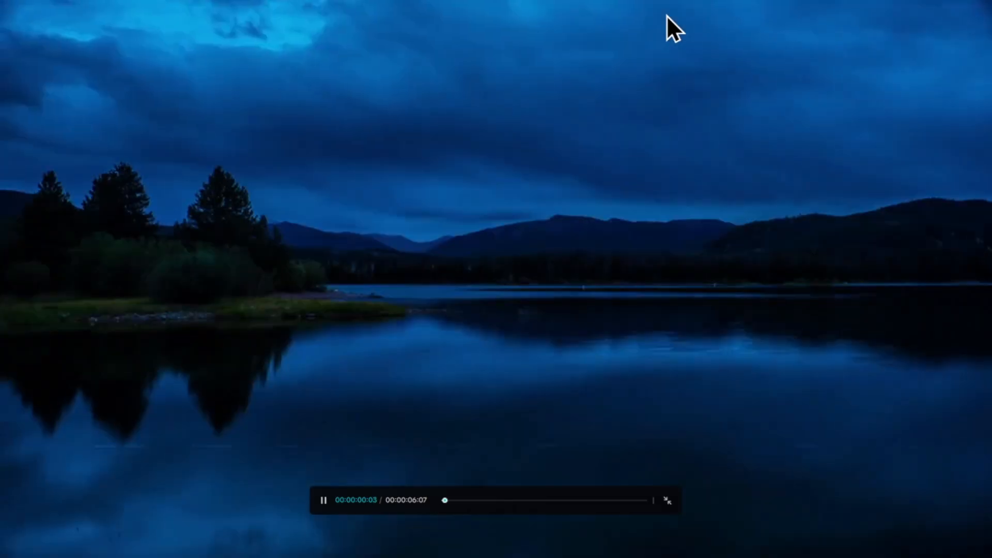